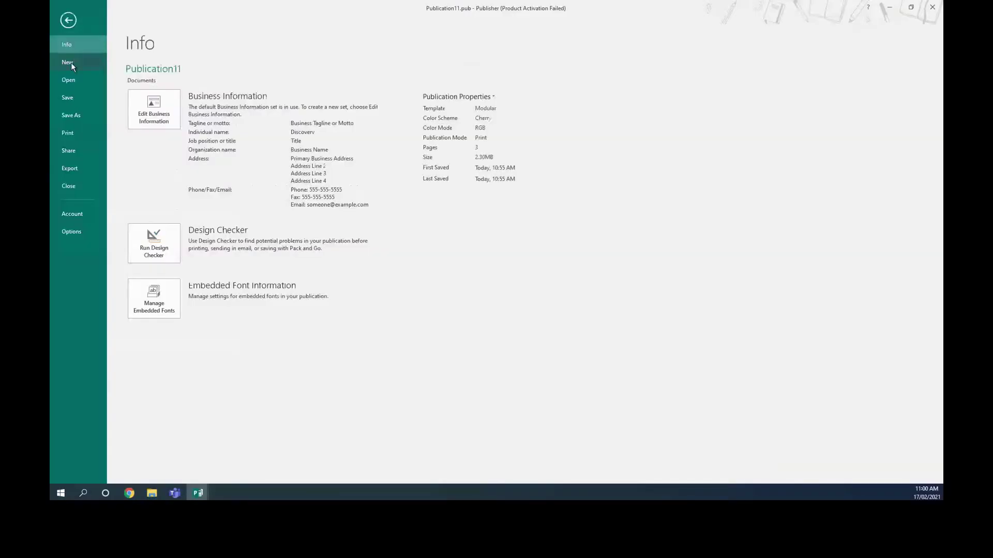
Step: Search the online templates for 'cover' and pick the Modern cookbook template
click(70, 63)
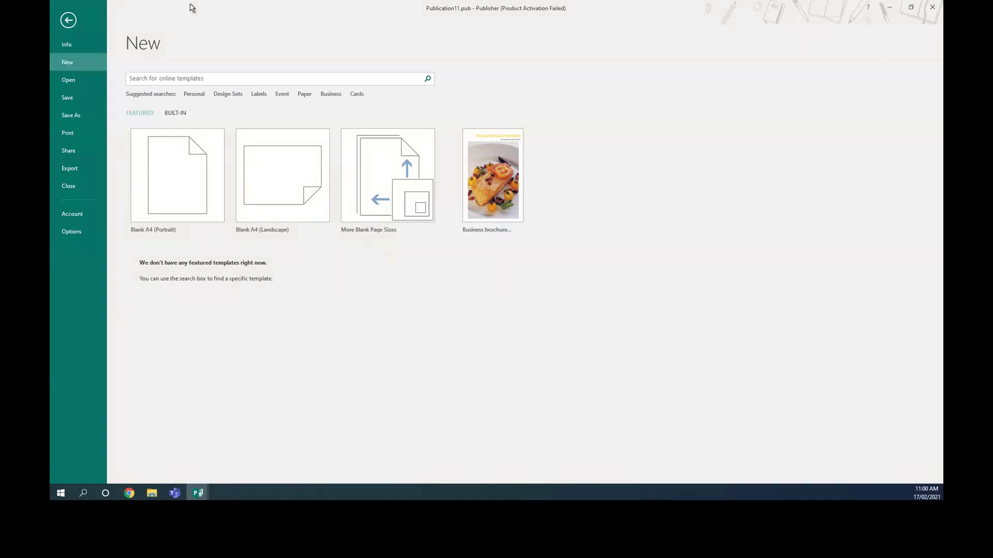
click(196, 78)
key(Return)
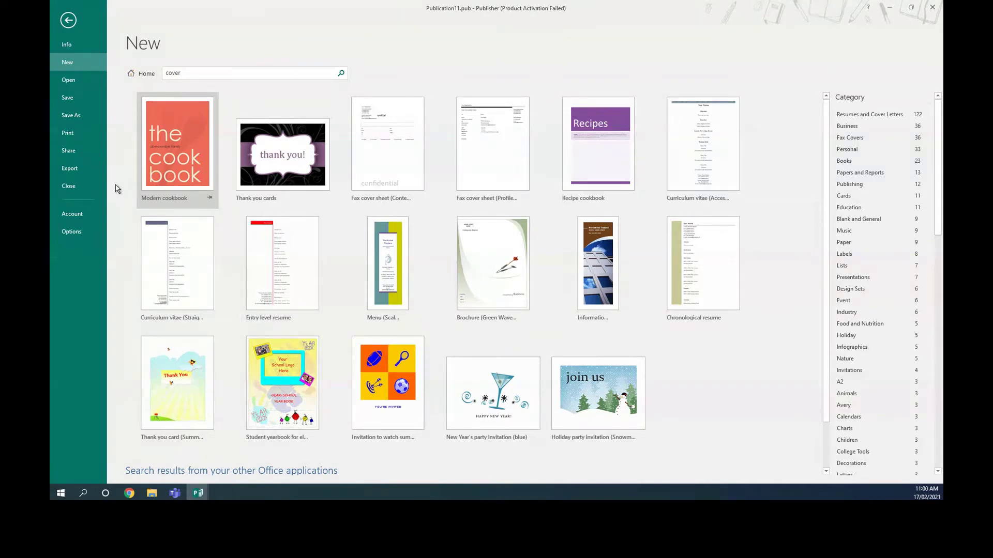
click(170, 153)
Step: Change the cover title word 'the' to 'The story'
key(Escape)
key(Escape)
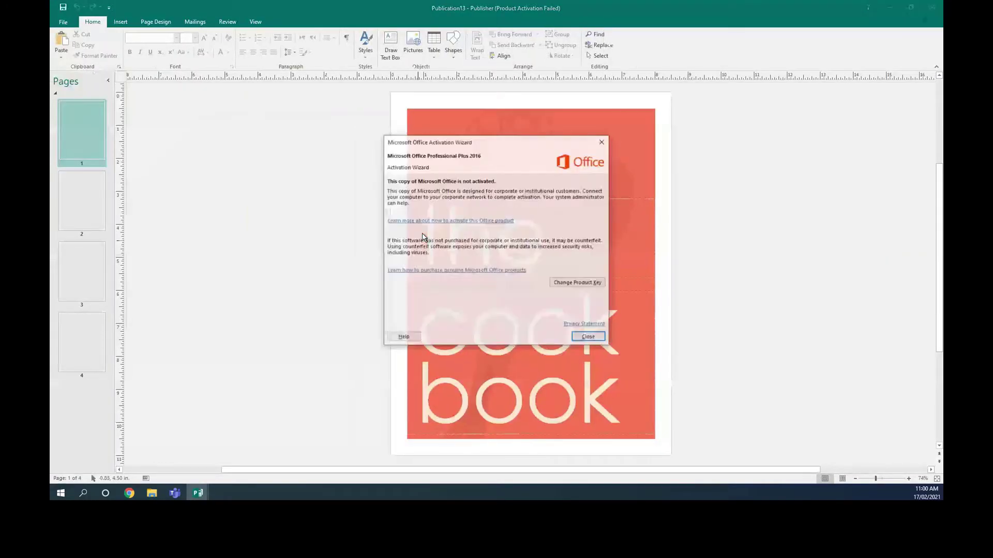
click(589, 338)
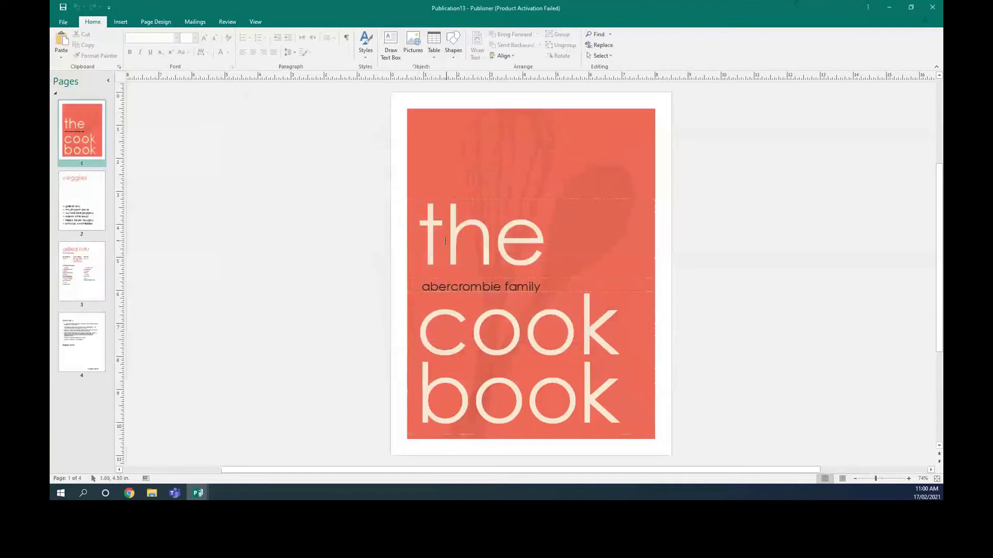
drag(443, 239, 527, 251)
key(BackSpace)
key(BackSpace)
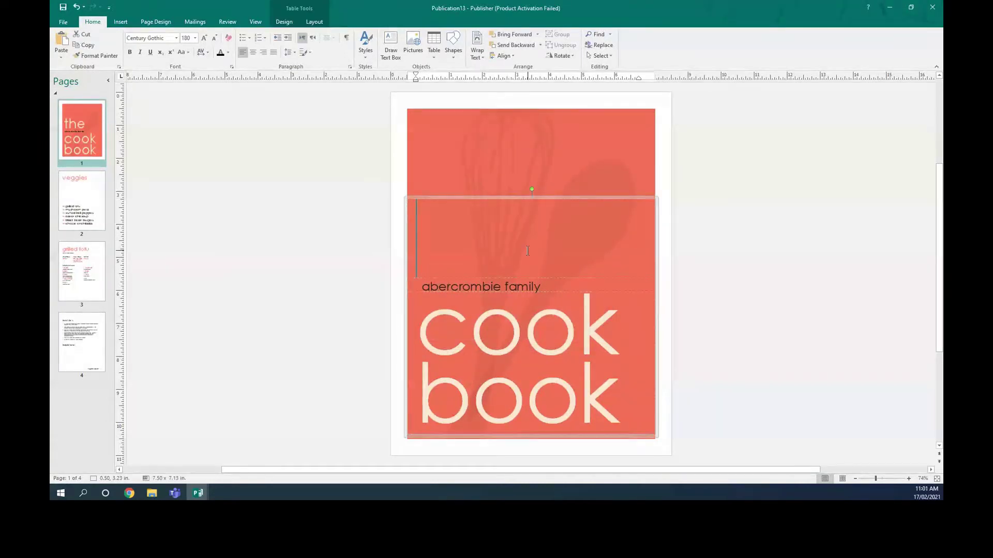
text(The s)
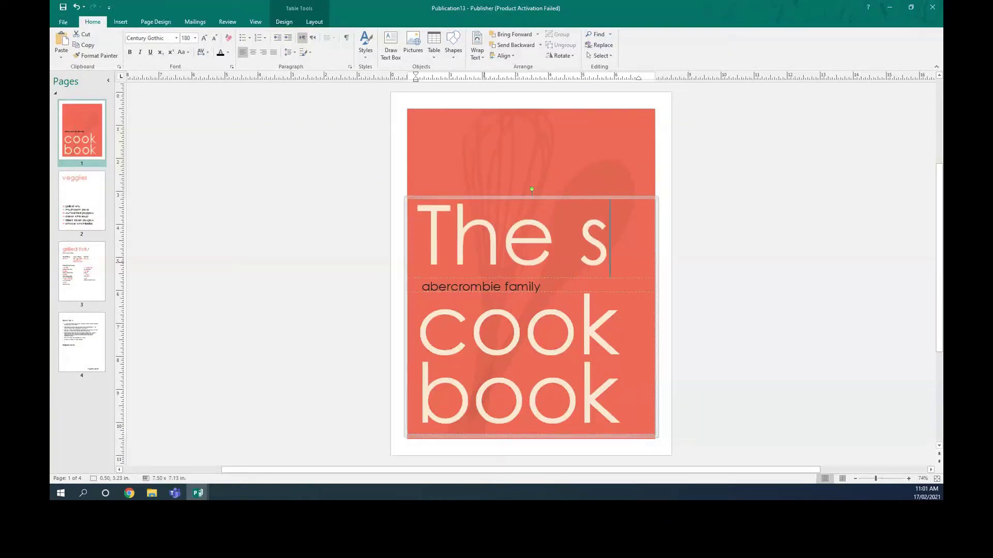
text(o)
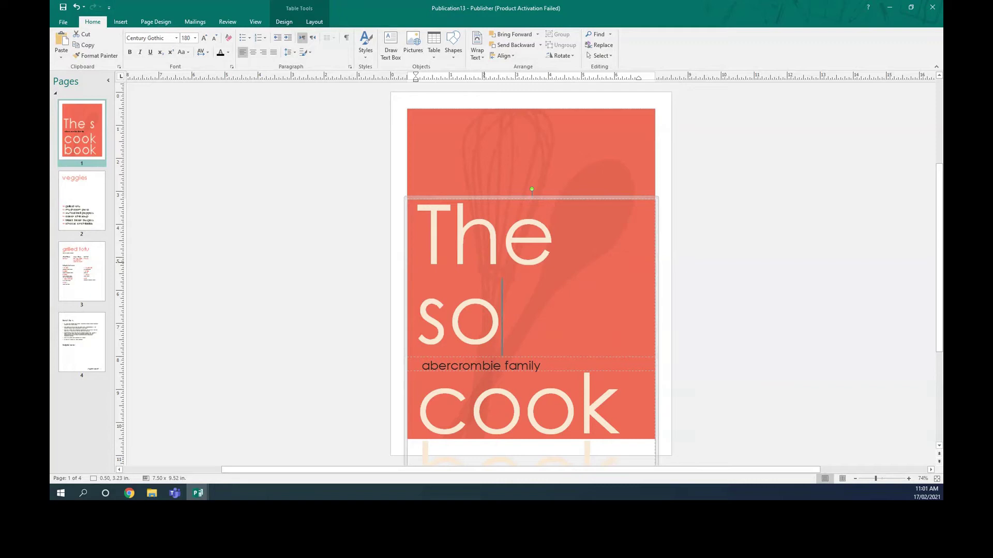
key(BackSpace)
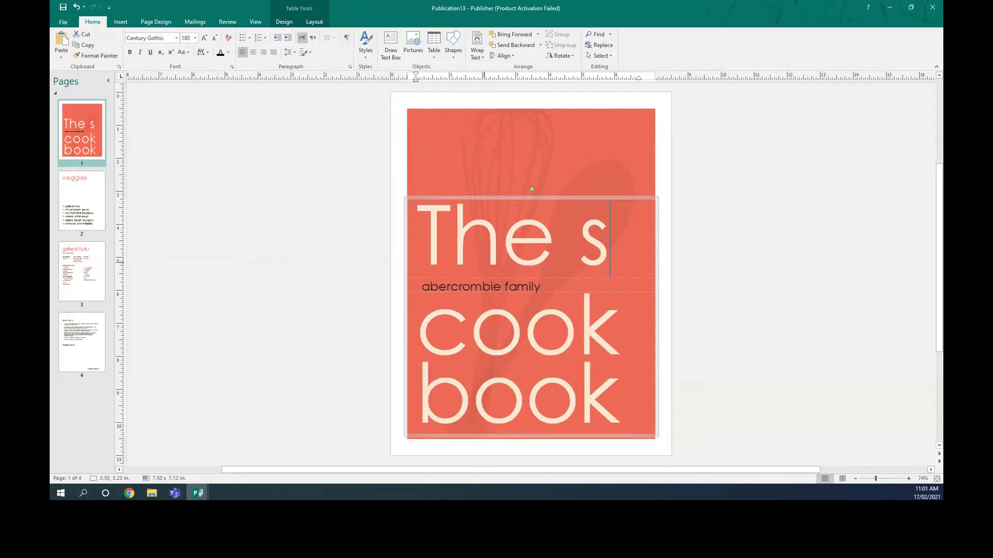
text(tory)
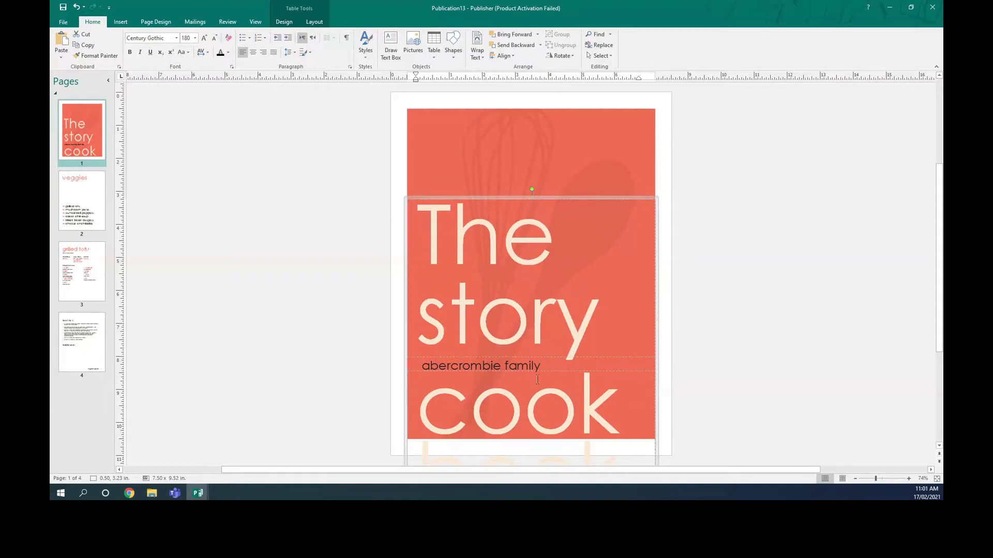
Step: Delete the word 'cook' and replace the family byline with the author's name
drag(418, 406, 615, 403)
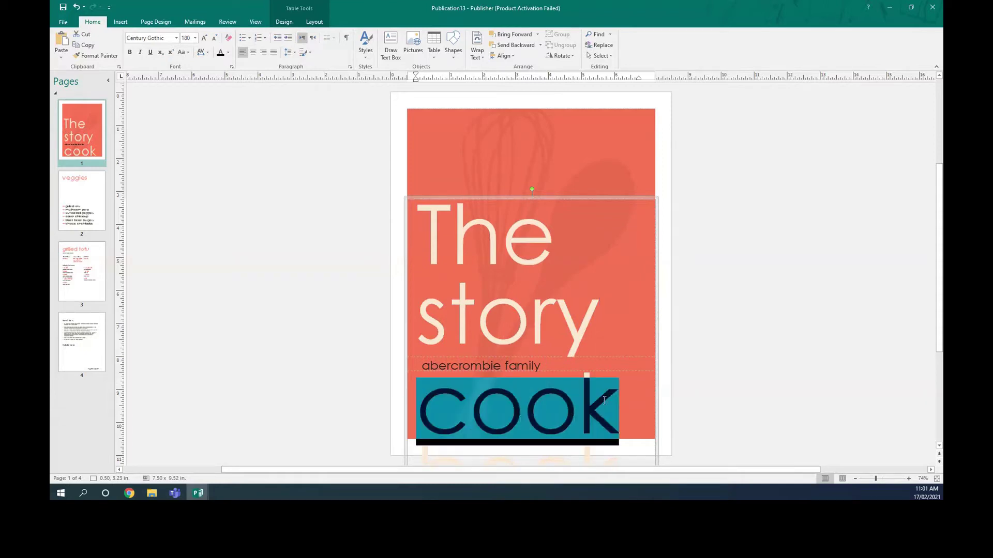
key(Delete)
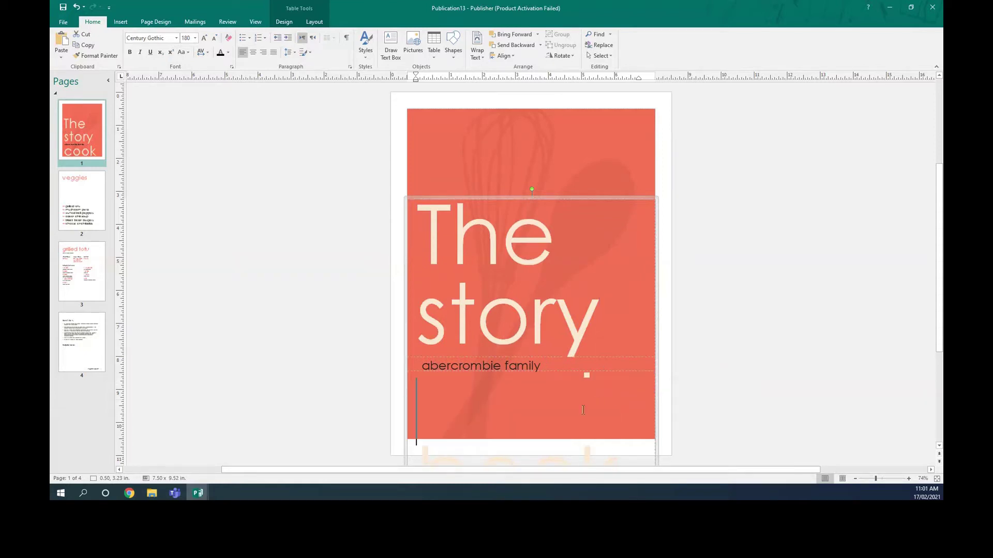
triple_click(476, 367)
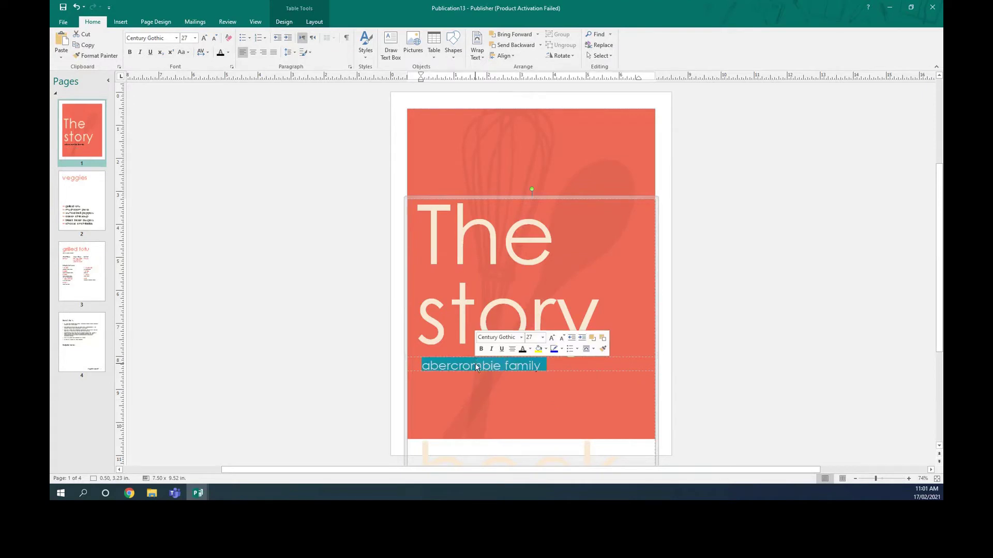
text(Dr. Monther)
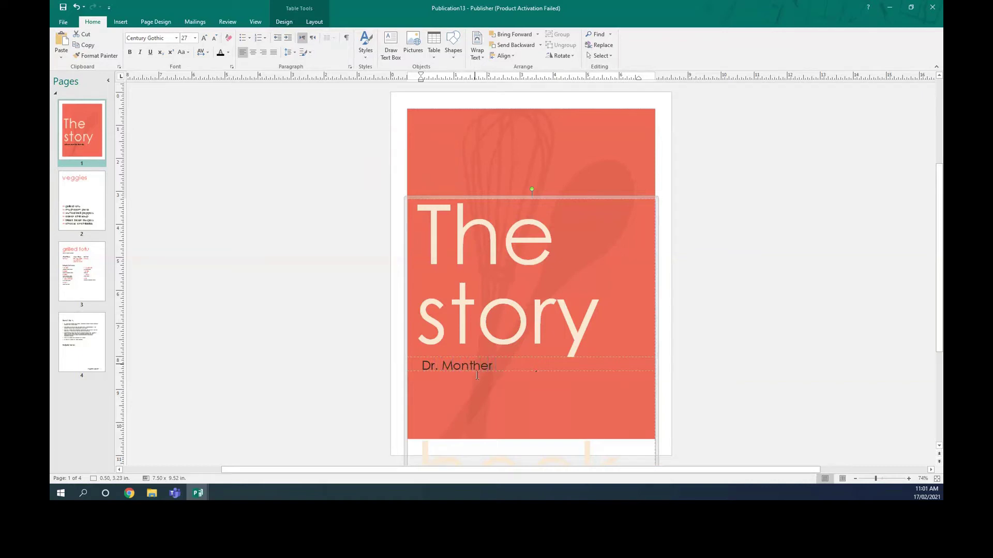
Step: Insert the teapot picture download (1).png and move it to the top of the cover
click(588, 184)
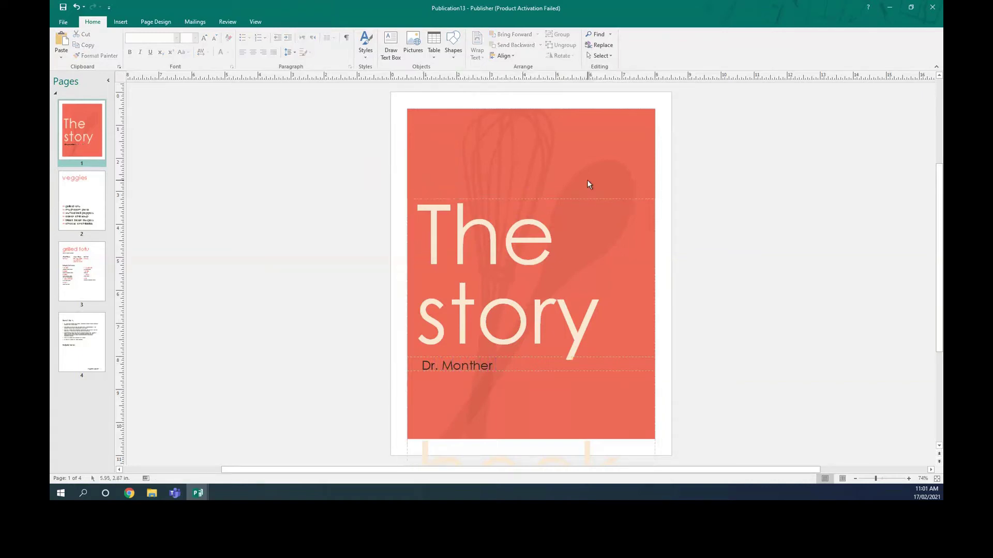
click(120, 22)
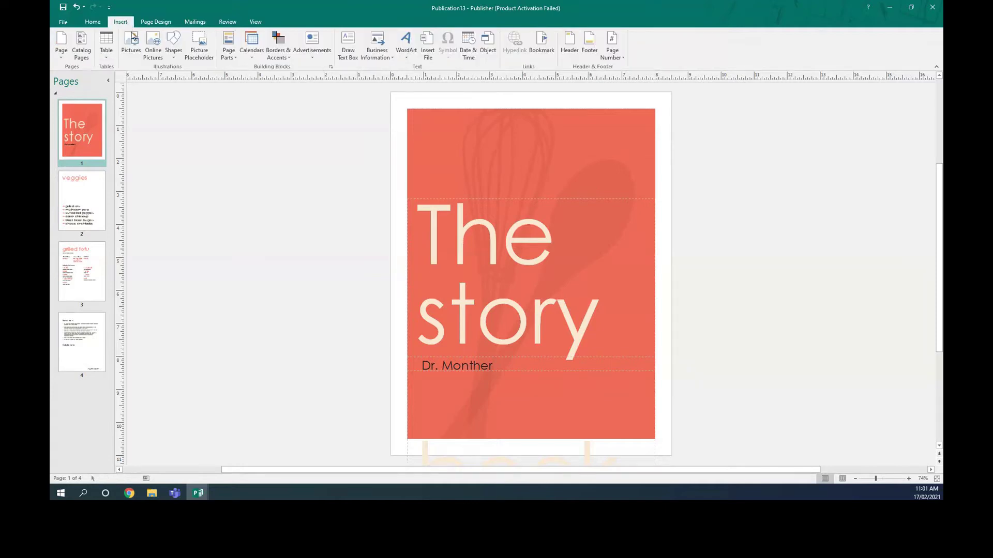
click(133, 50)
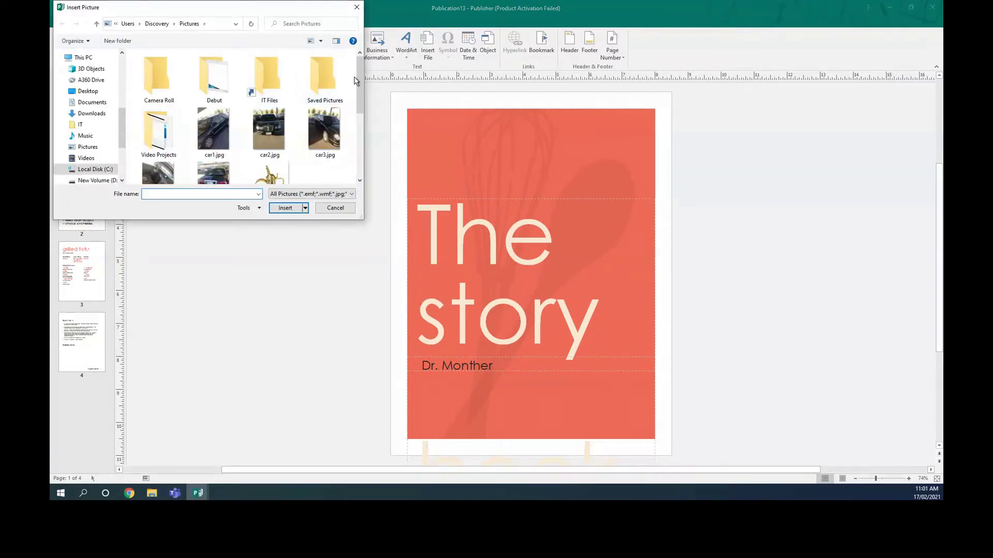
drag(359, 80, 360, 122)
click(269, 80)
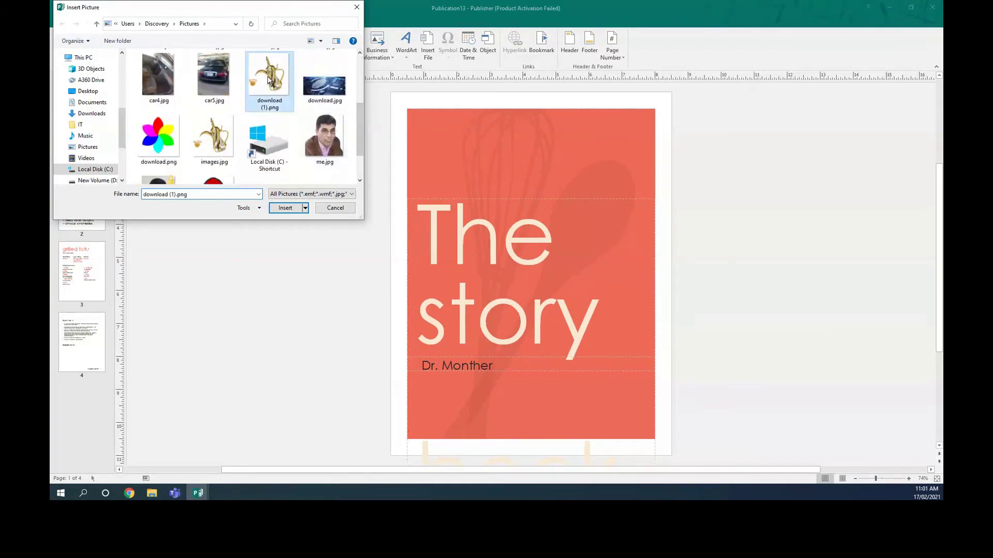
click(286, 204)
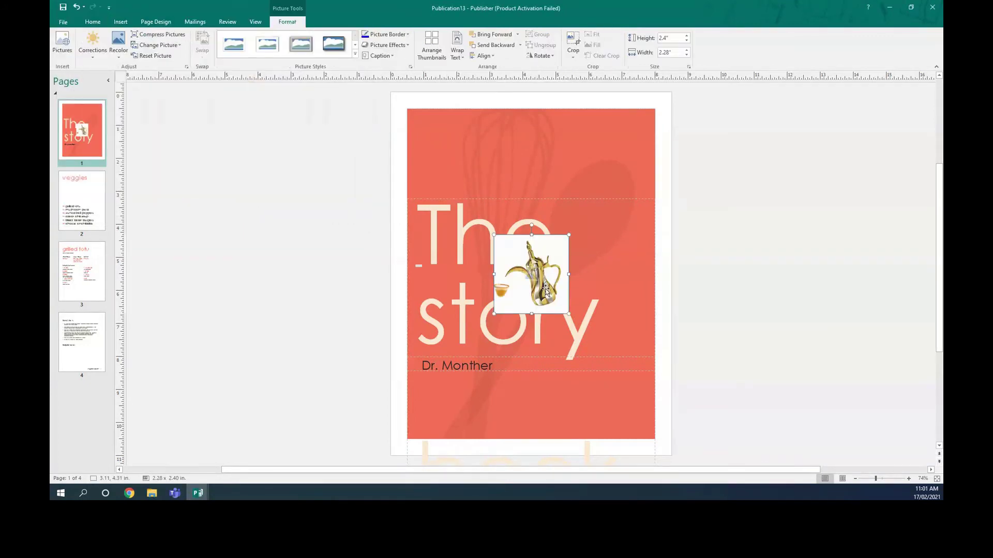
drag(540, 289, 513, 170)
click(614, 236)
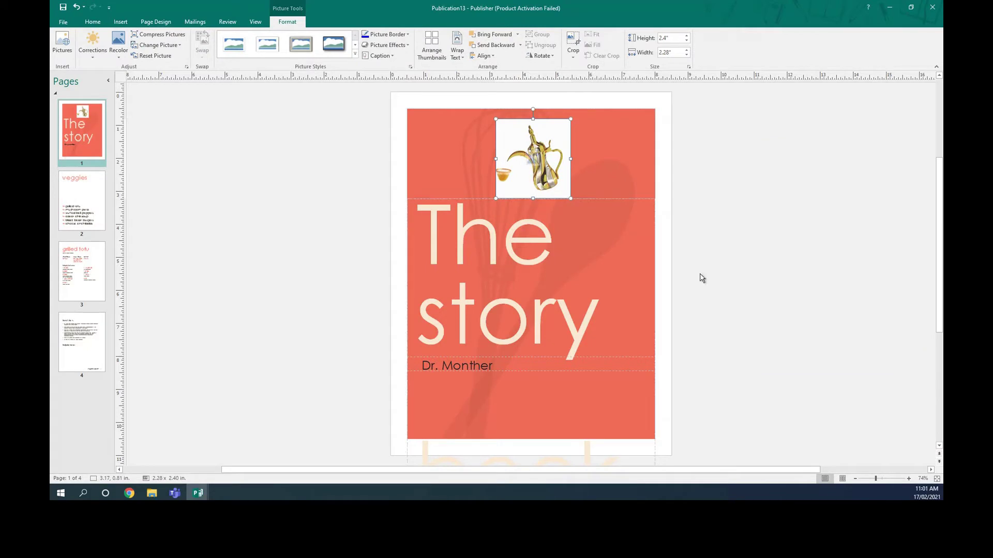
click(768, 298)
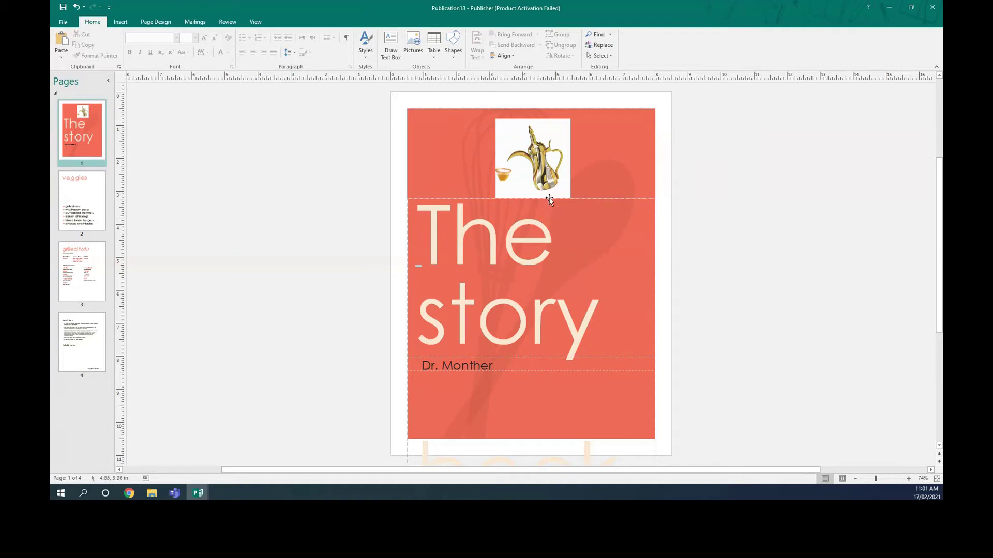
click(60, 24)
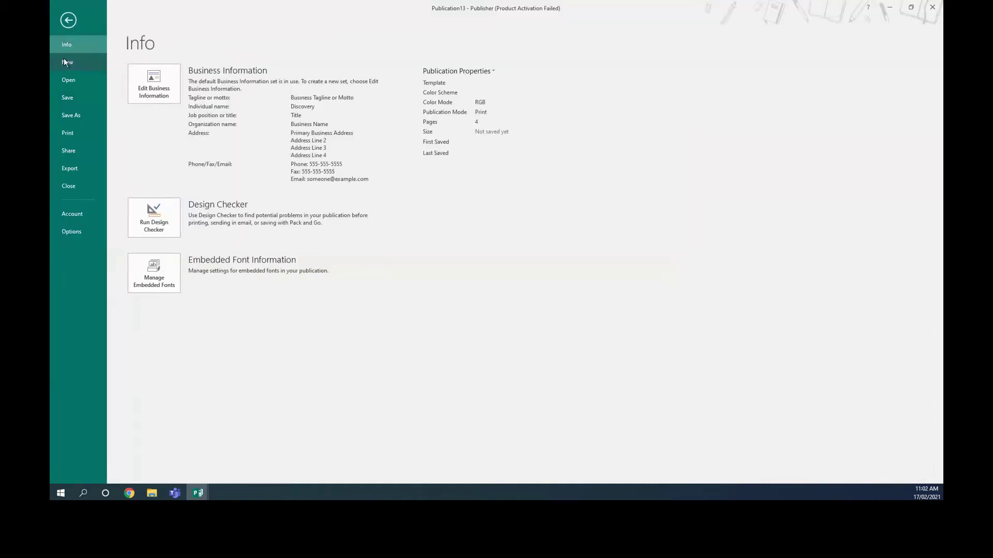
click(65, 61)
click(69, 26)
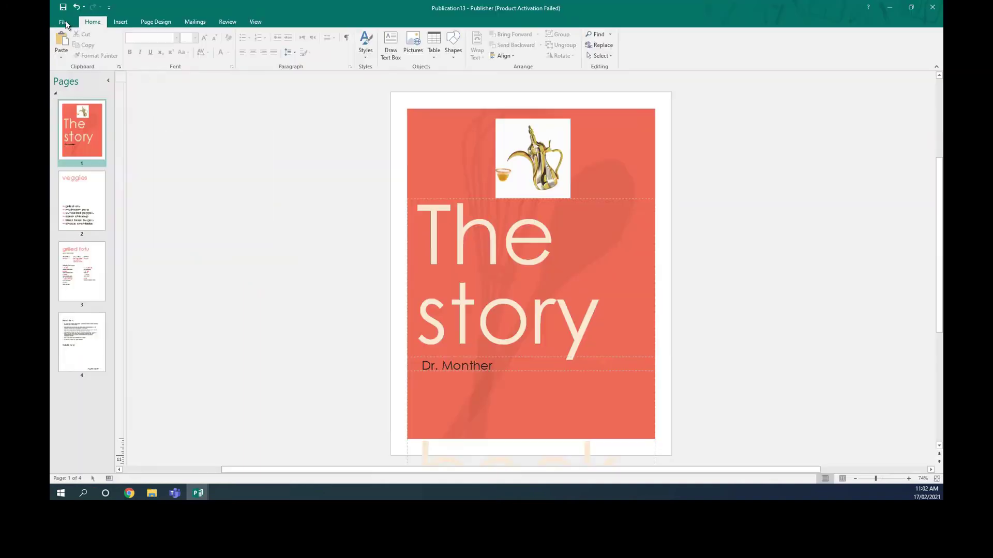
click(166, 22)
click(61, 42)
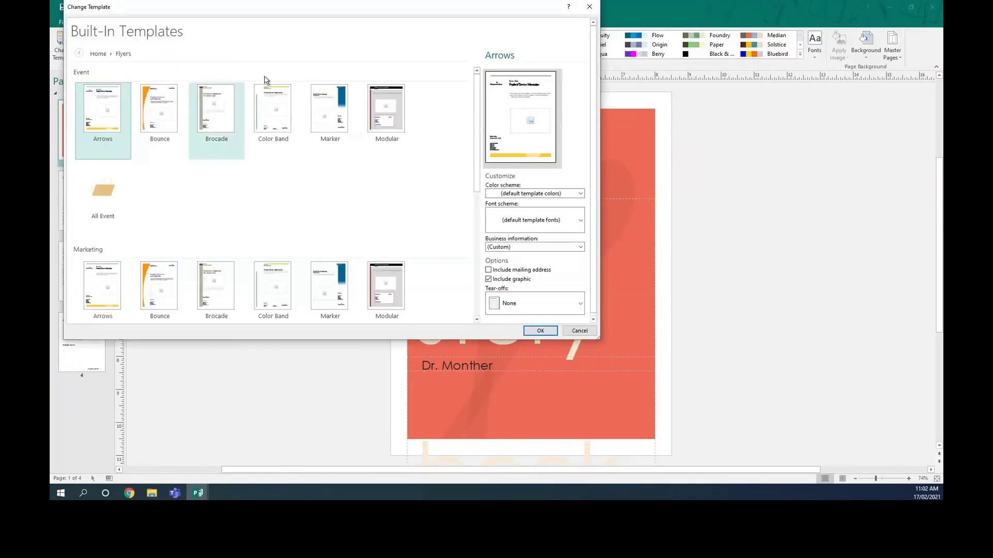
click(319, 104)
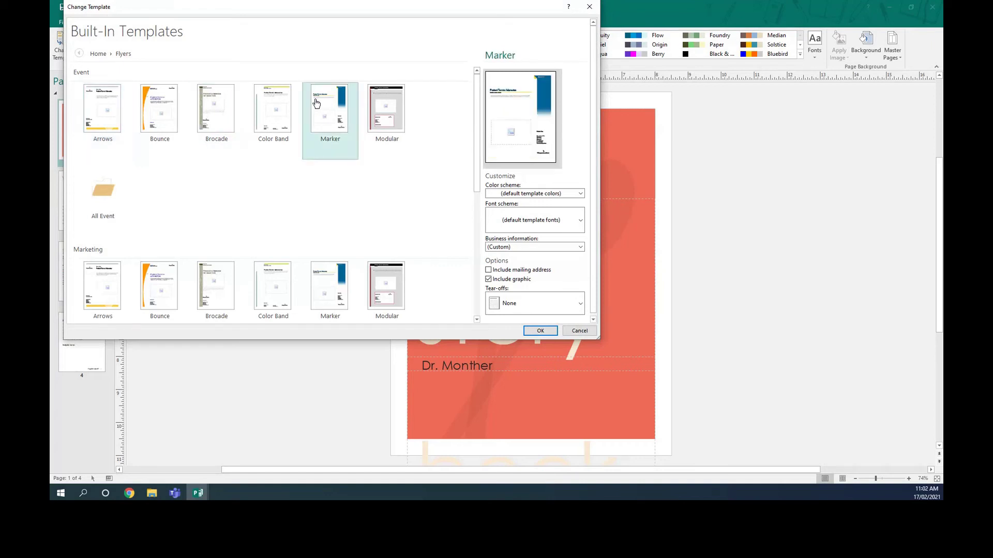
click(377, 115)
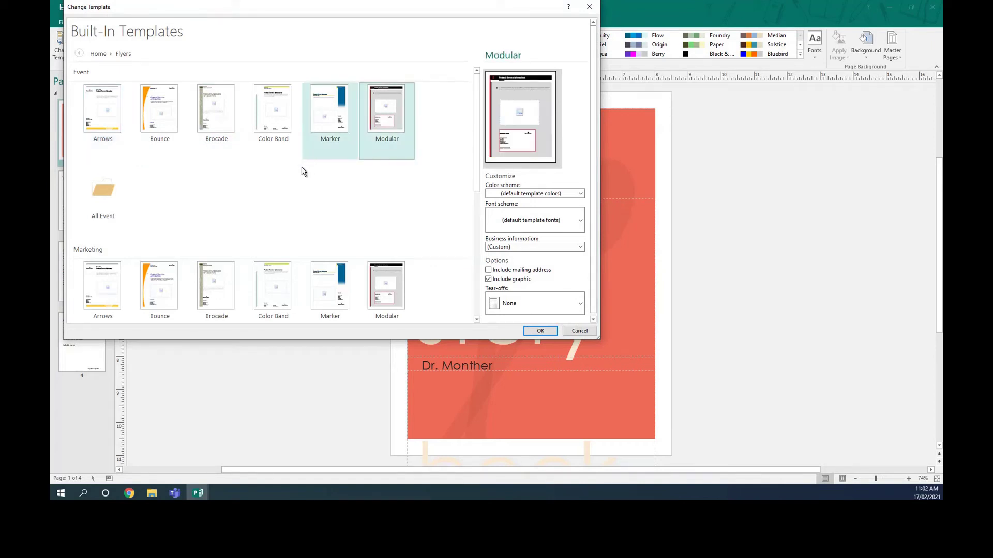
click(176, 109)
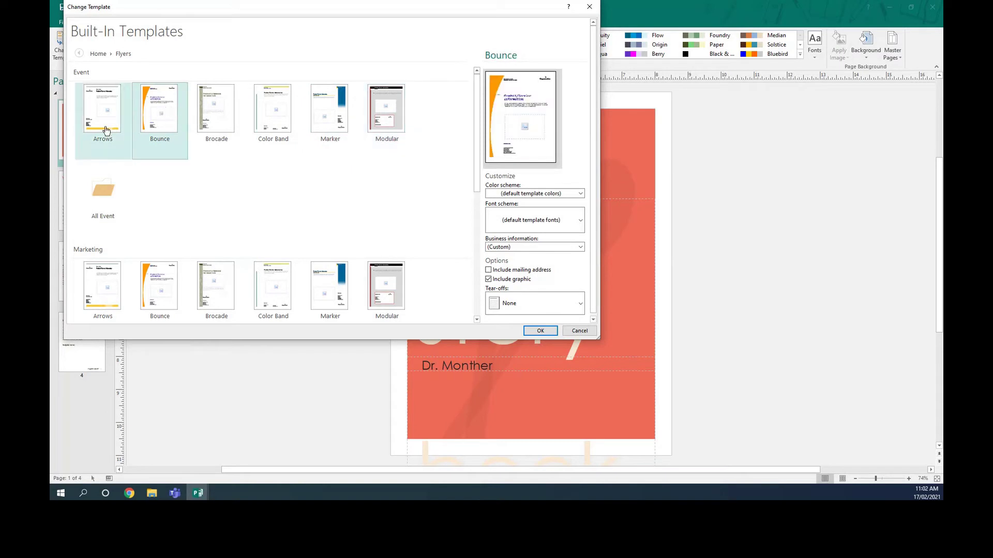
click(99, 131)
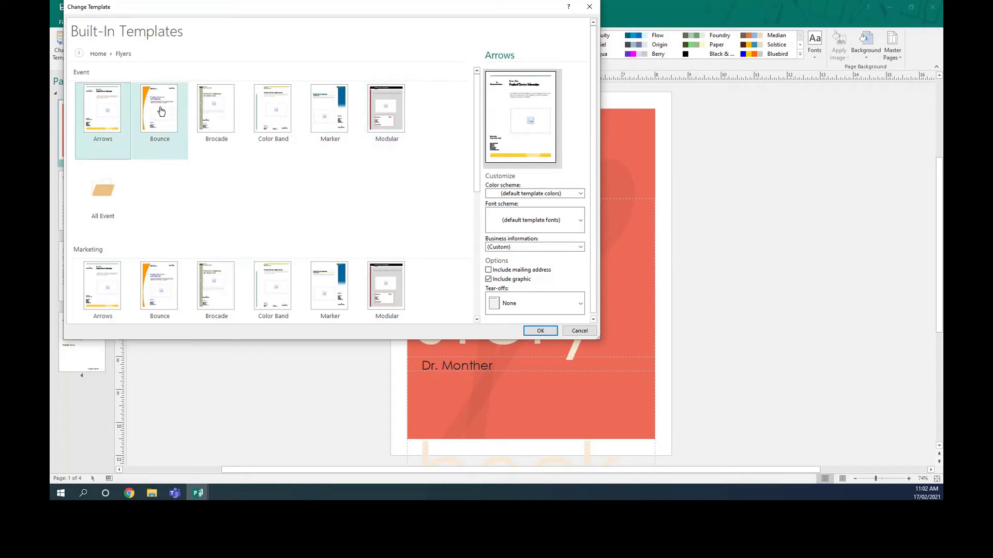
click(578, 332)
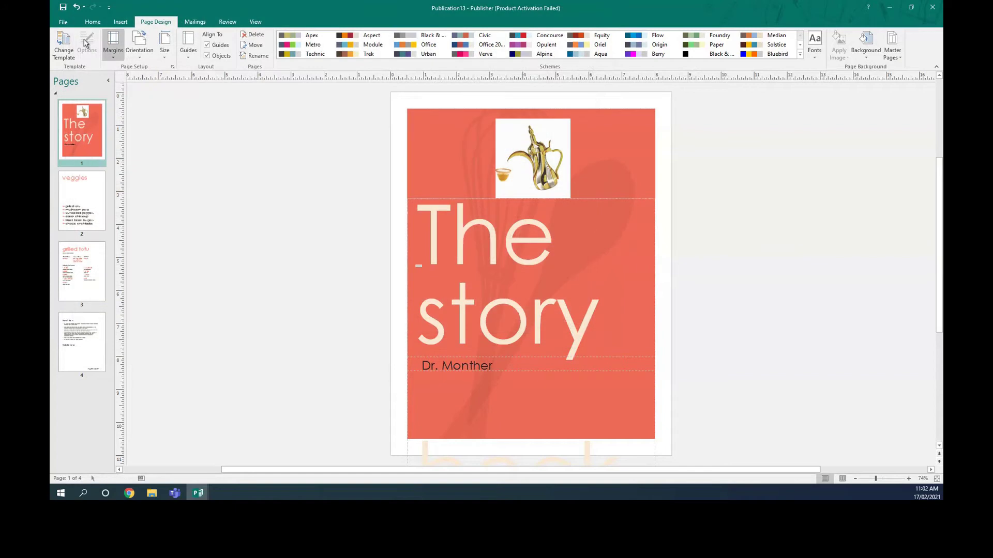
click(61, 22)
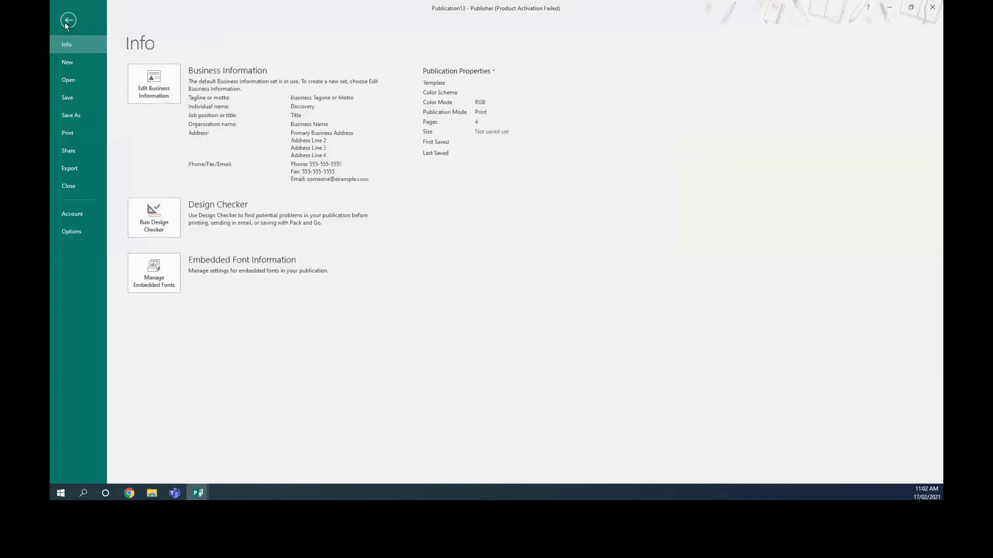
Step: Create a new blank portrait publication
click(67, 63)
click(171, 189)
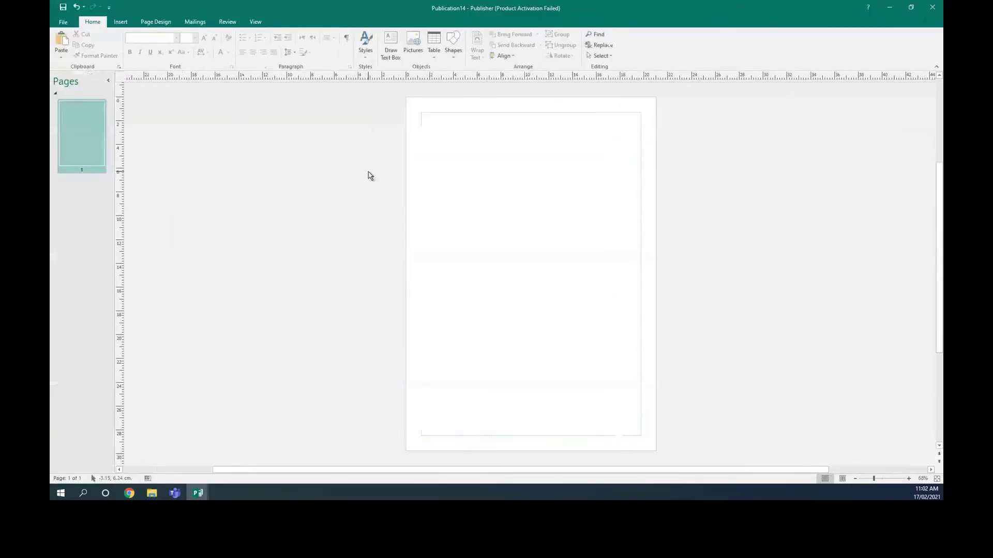
click(589, 337)
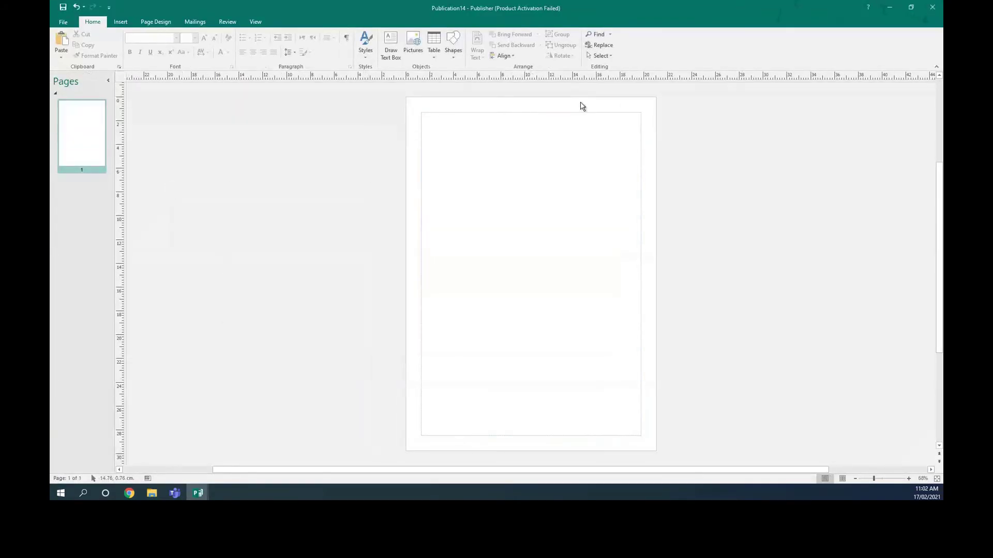
Step: Give the page a solid cyan background, custom colour RGB 100, 202, 204
click(162, 21)
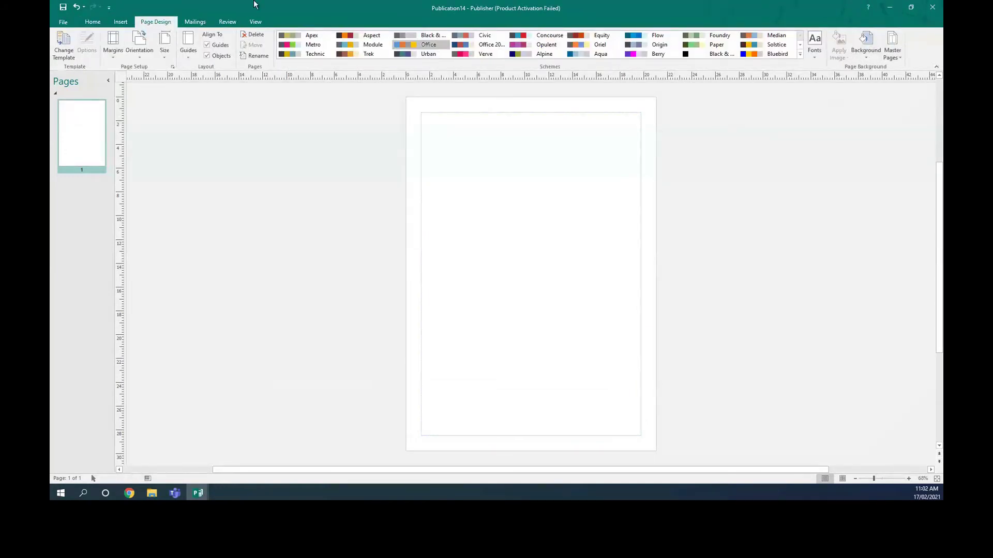
click(864, 52)
click(846, 258)
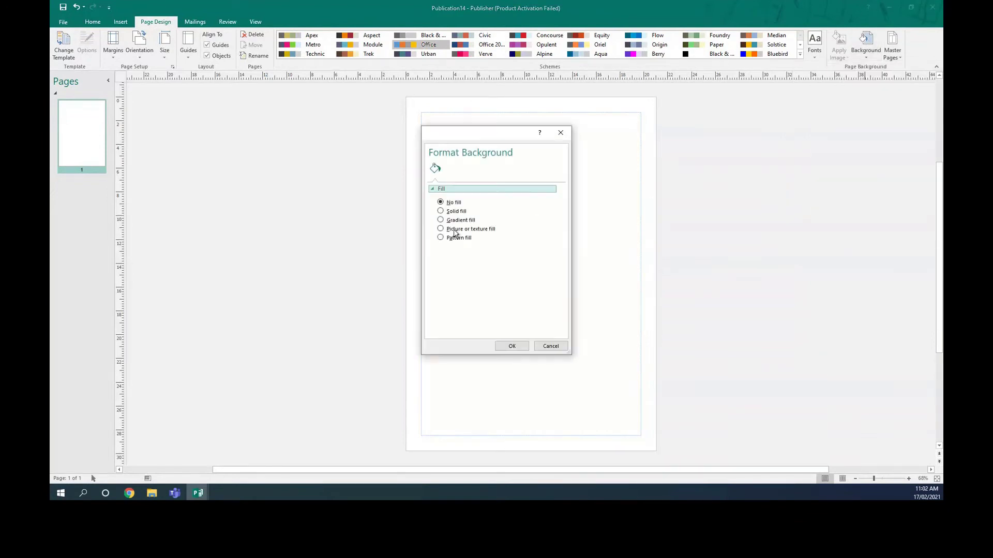
click(504, 191)
click(504, 191)
click(448, 213)
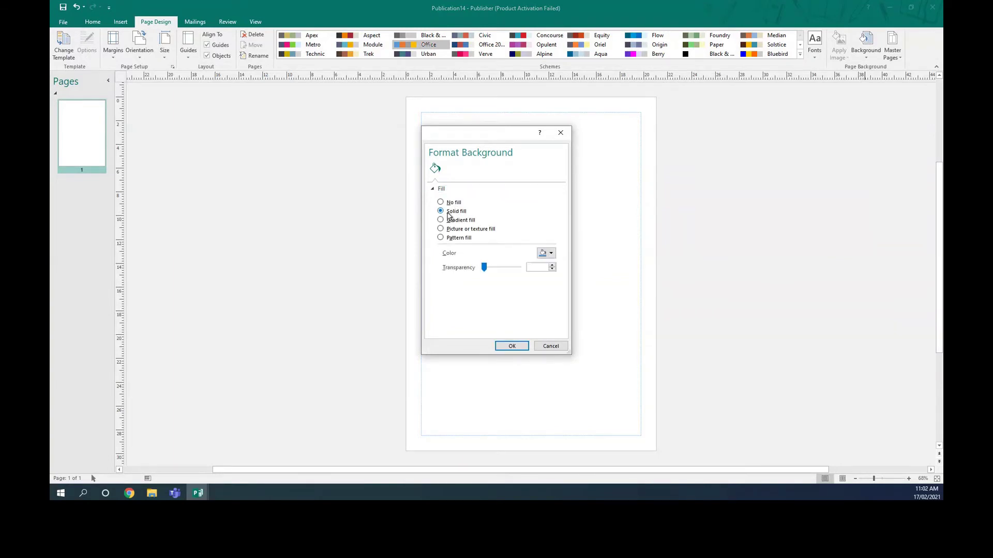
click(551, 255)
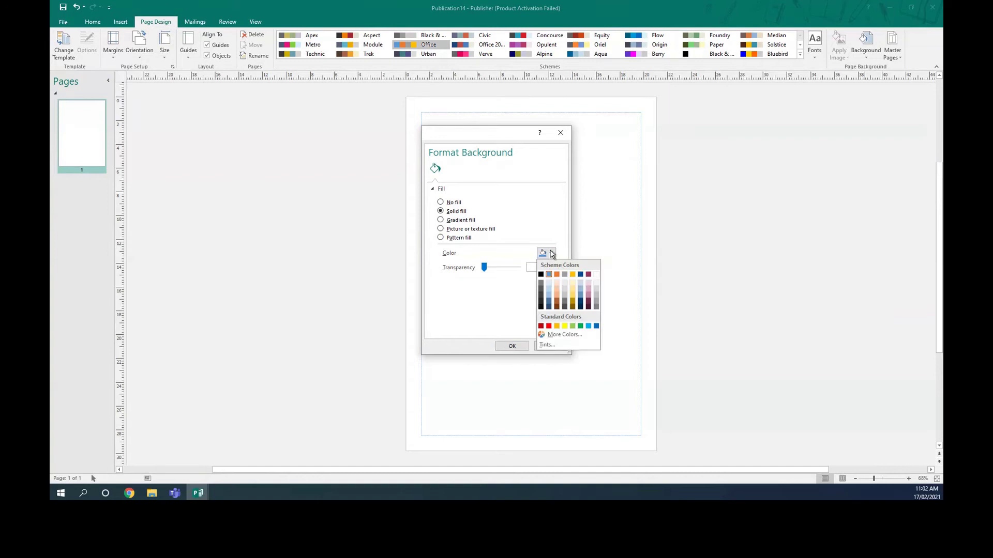
click(565, 336)
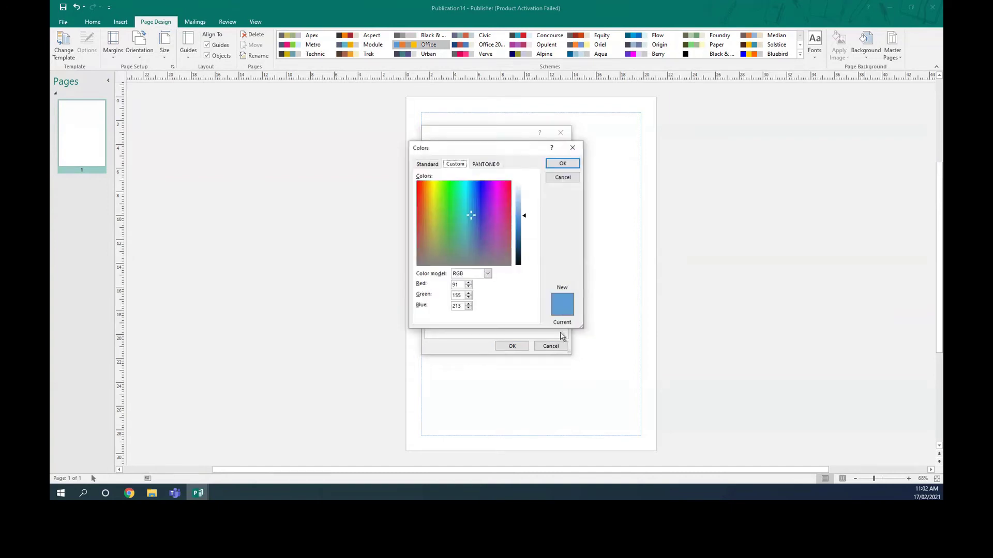
click(462, 218)
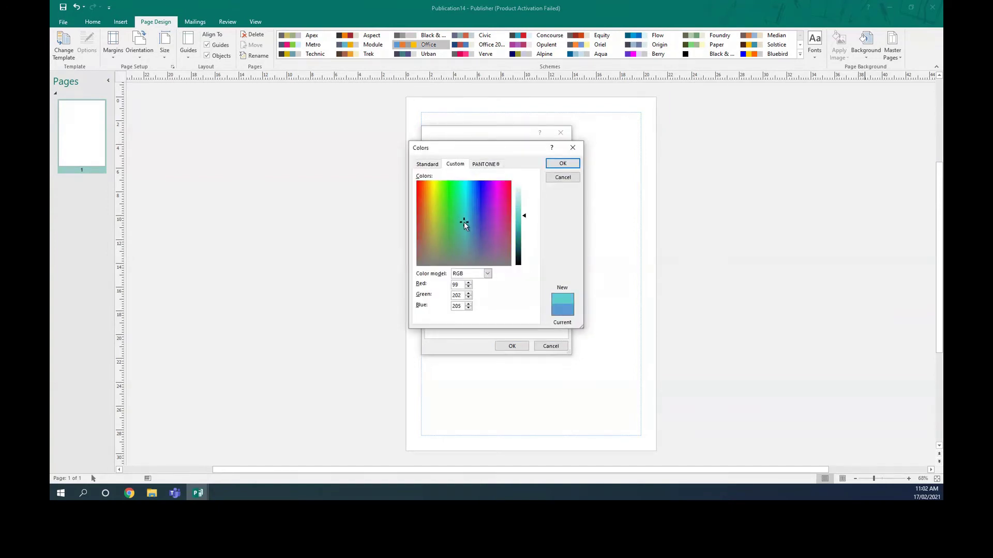
click(525, 345)
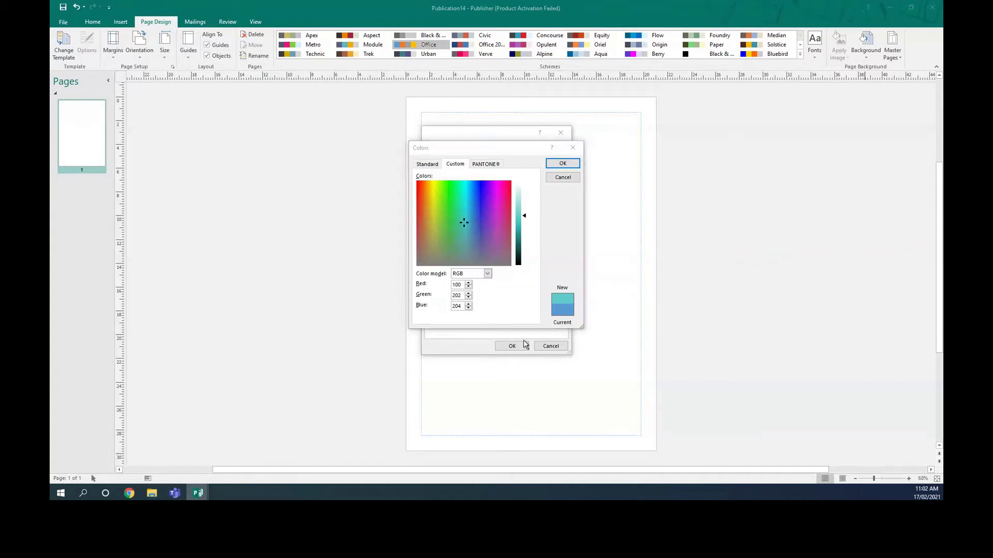
click(564, 163)
click(512, 346)
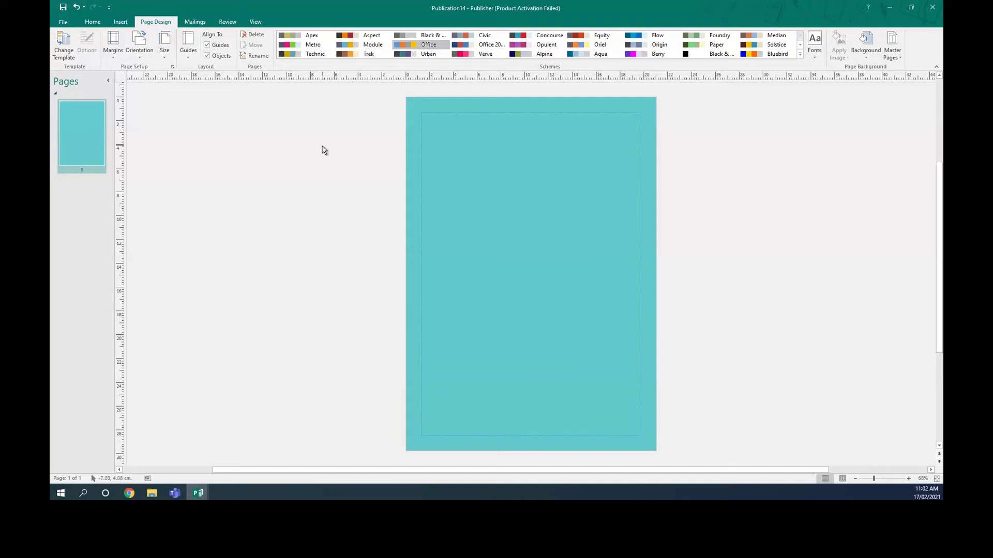
Step: Use an online autumn tree picture, found by searching 'tree', as the page background
click(864, 45)
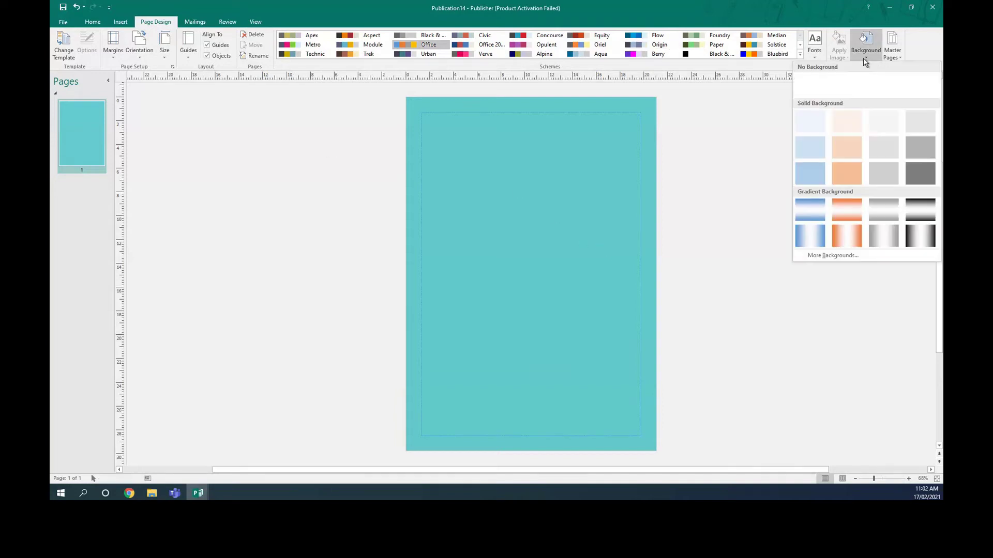
click(822, 255)
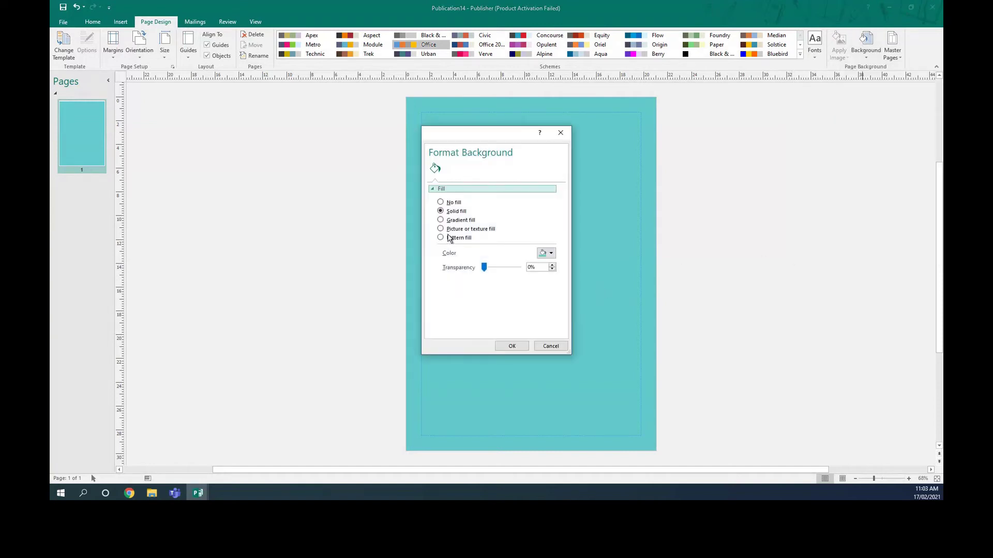
click(448, 229)
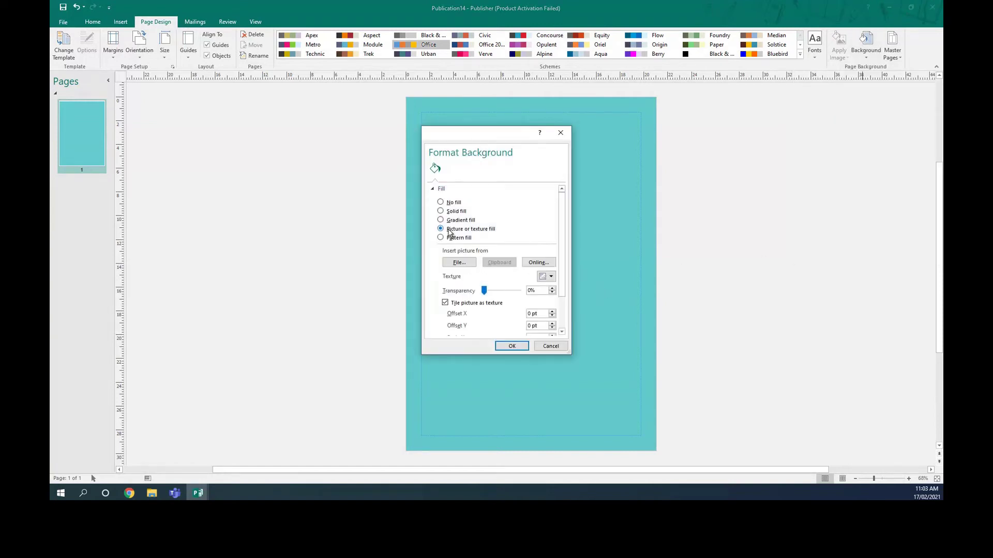
click(541, 263)
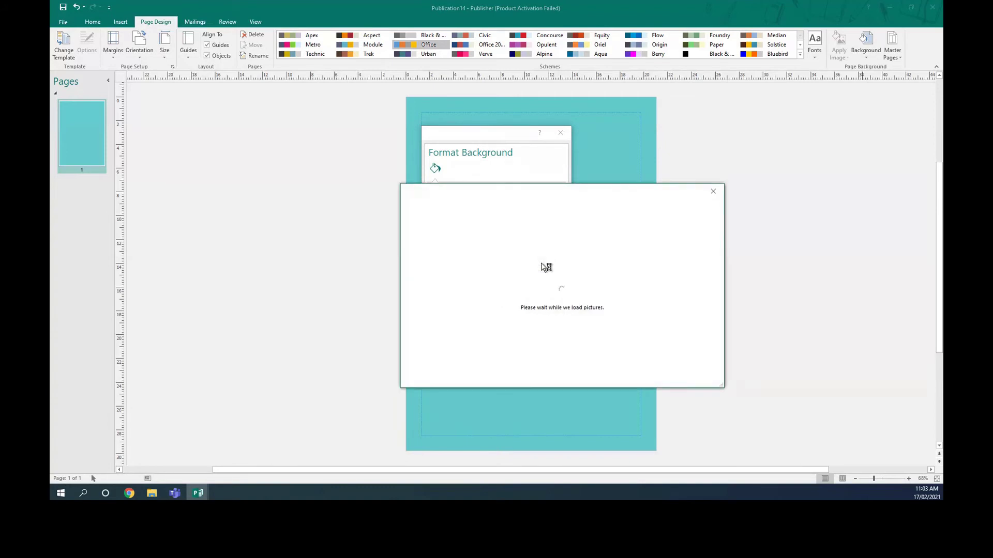
click(611, 241)
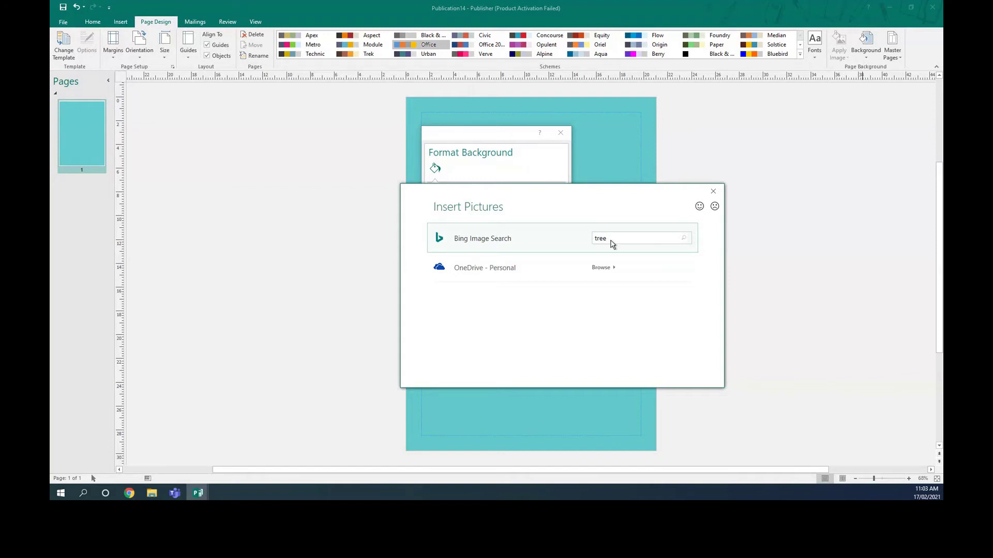
key(Return)
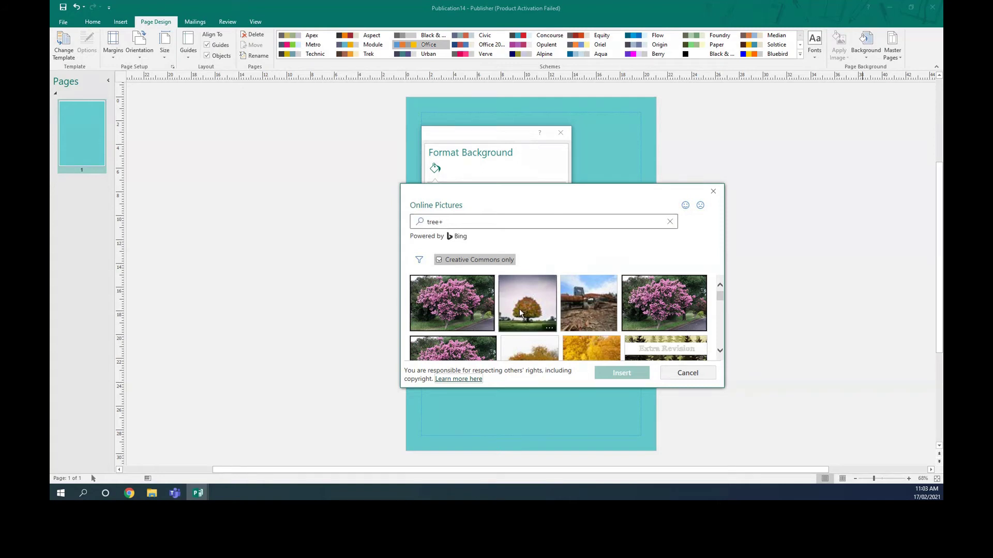
click(520, 313)
click(628, 374)
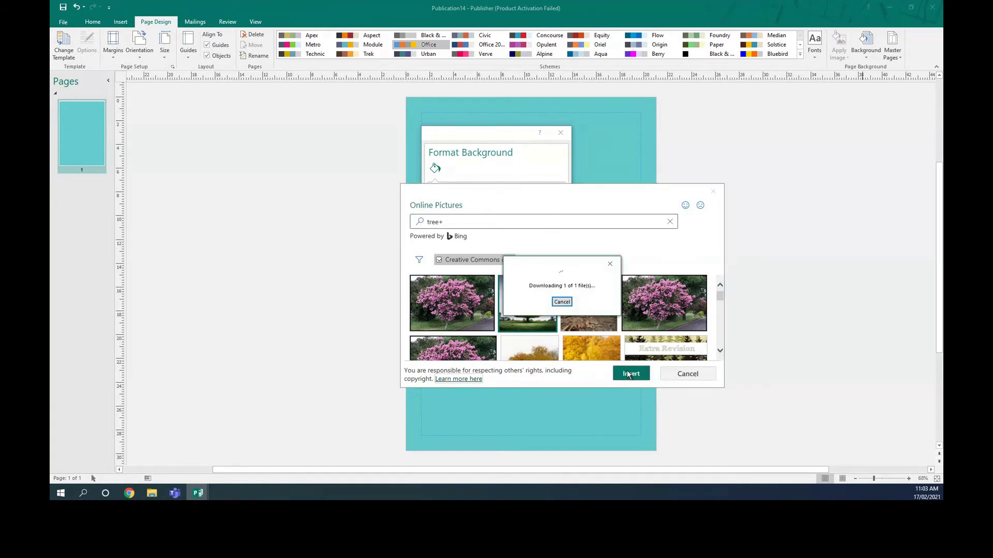
click(509, 343)
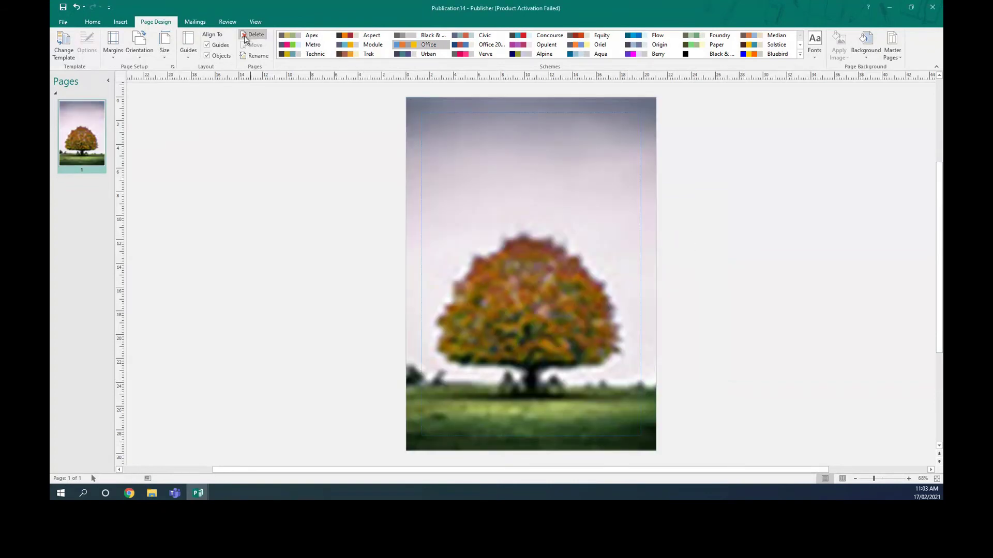
click(120, 22)
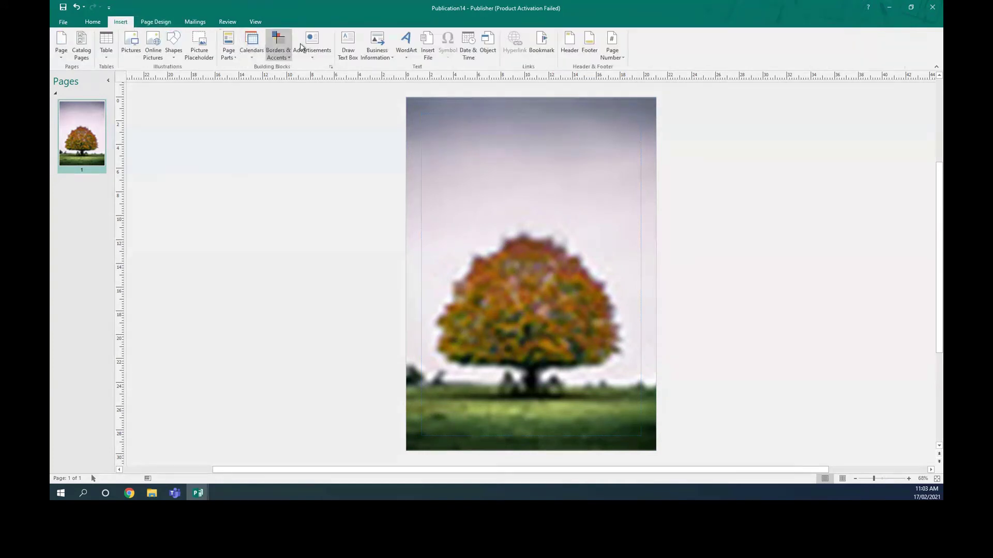
Step: Add a 'The story of Oman' title text box, sized 24 pt and centred
click(347, 43)
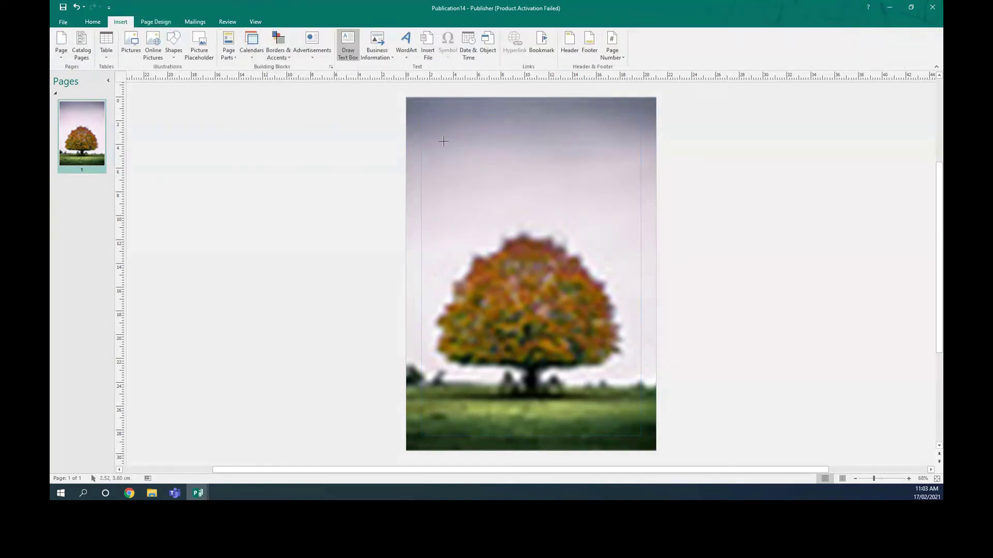
drag(440, 117, 623, 161)
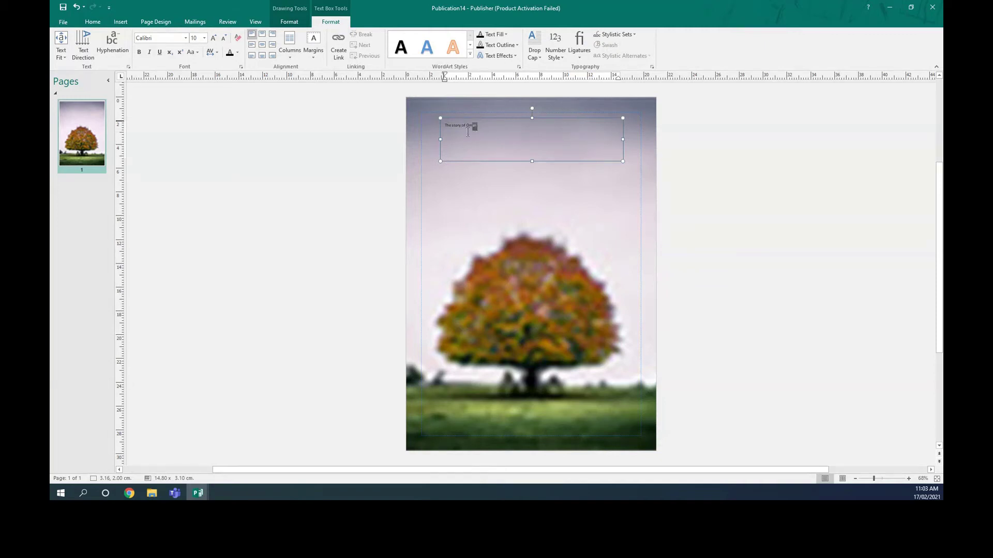
drag(473, 126, 444, 126)
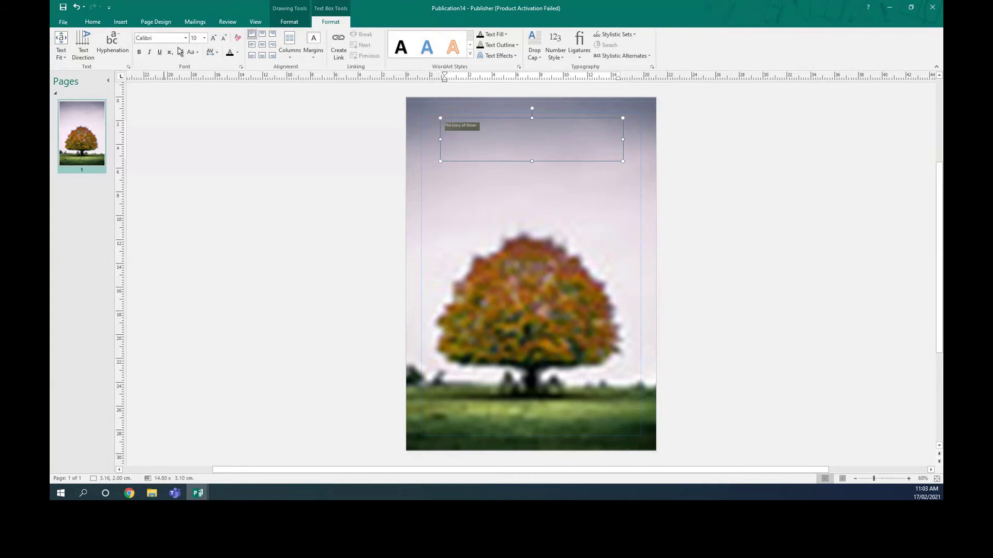
click(213, 38)
click(213, 38)
click(213, 38)
click(213, 38)
click(213, 38)
click(213, 39)
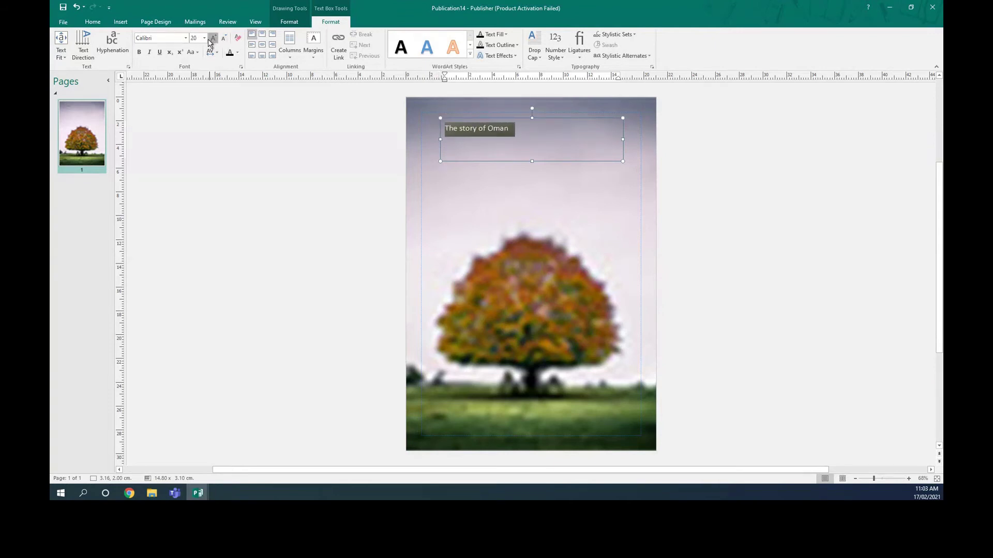
click(213, 38)
click(213, 38)
click(205, 39)
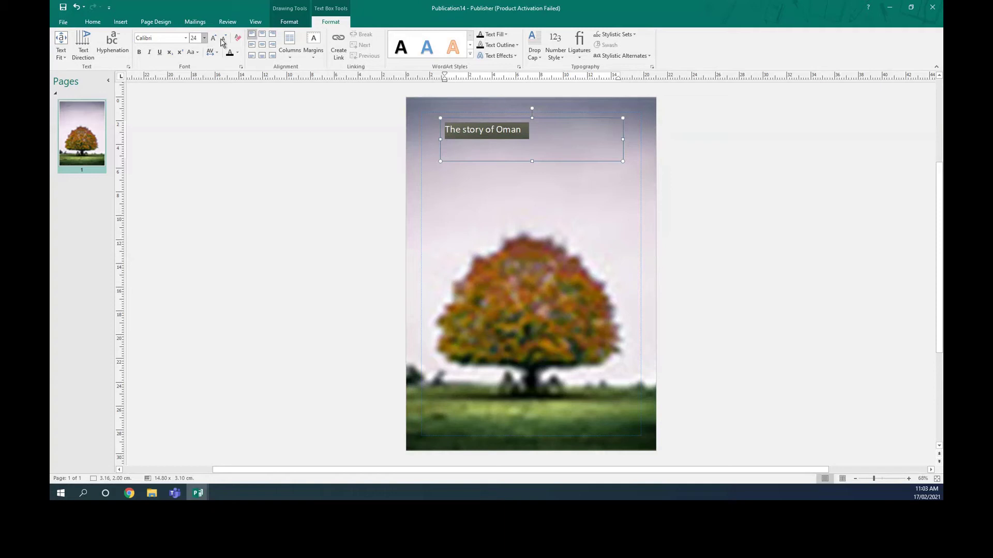
click(262, 46)
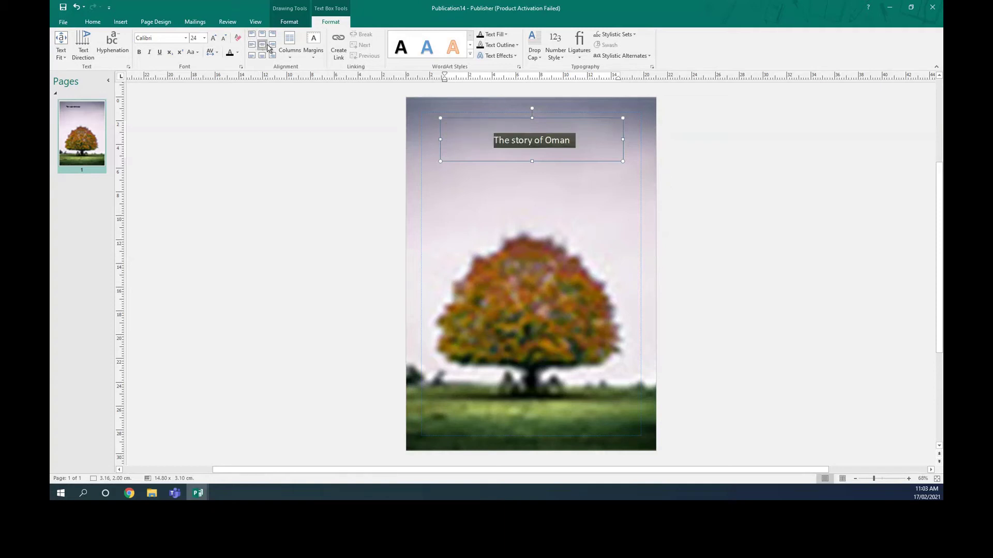
Step: Enlarge the title to fit one line, set it in Berlin Sans FB, and move it lower
click(214, 39)
click(213, 39)
click(214, 39)
click(214, 40)
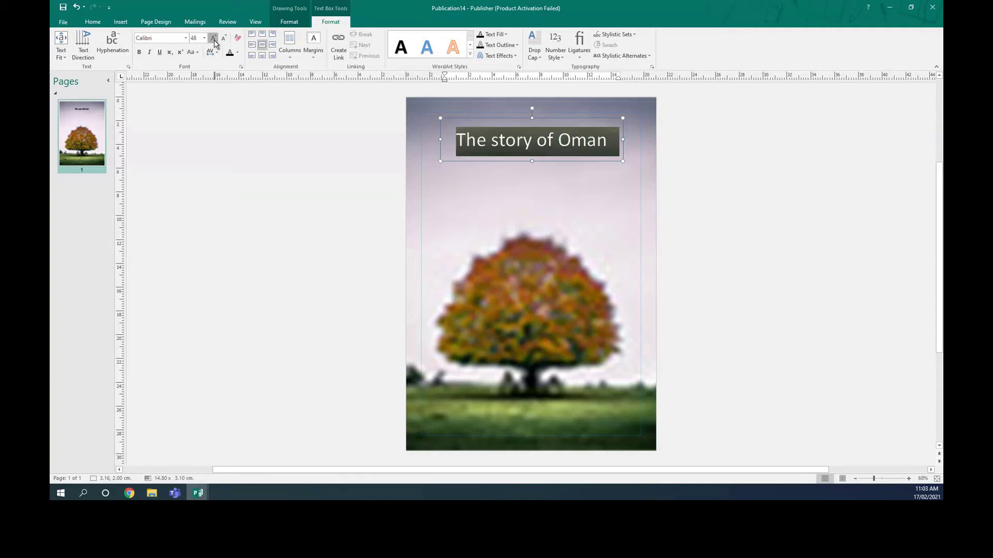
click(213, 40)
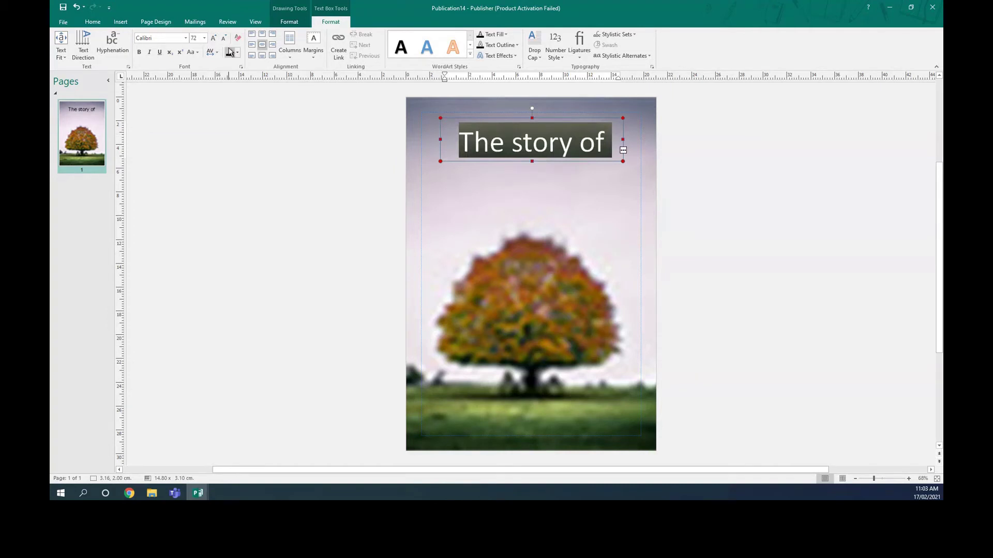
click(224, 40)
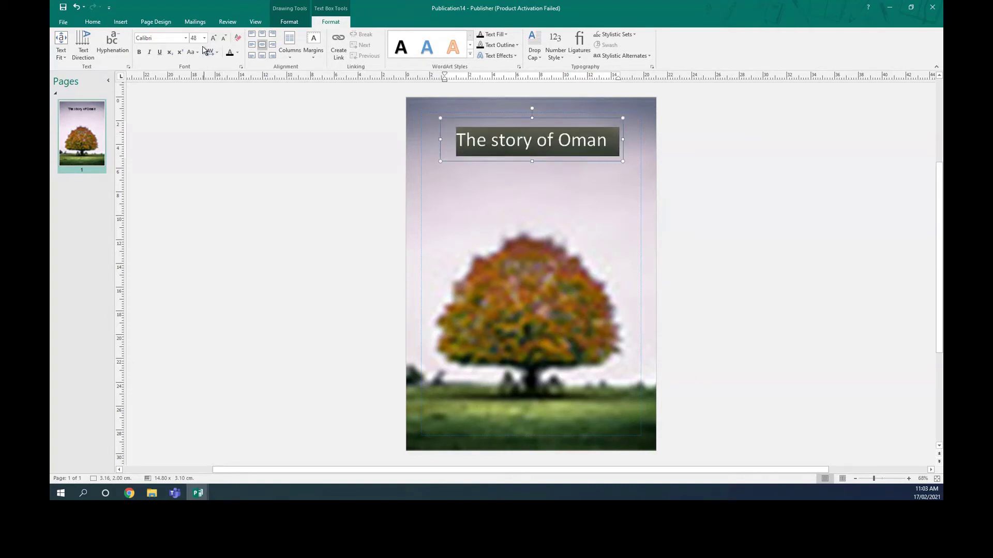
click(185, 39)
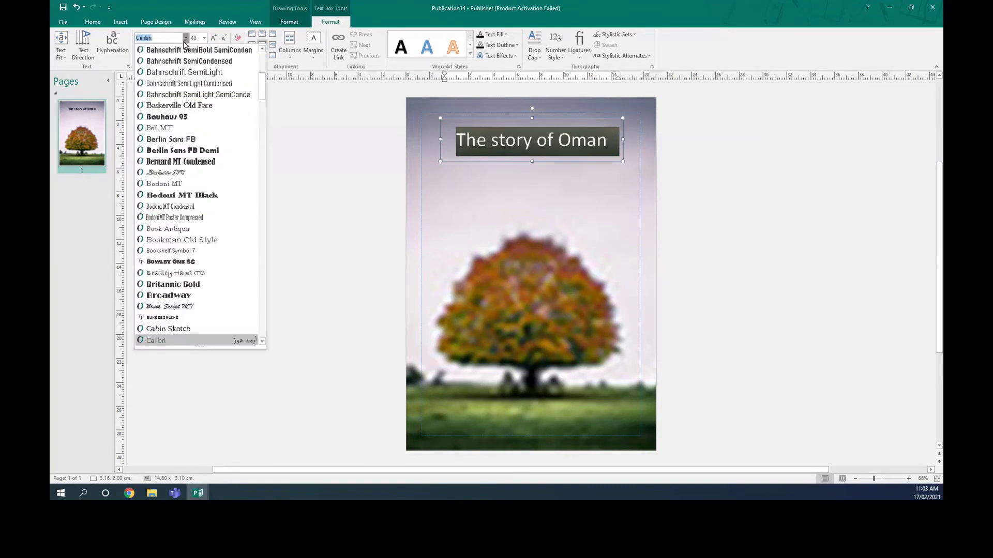
click(171, 140)
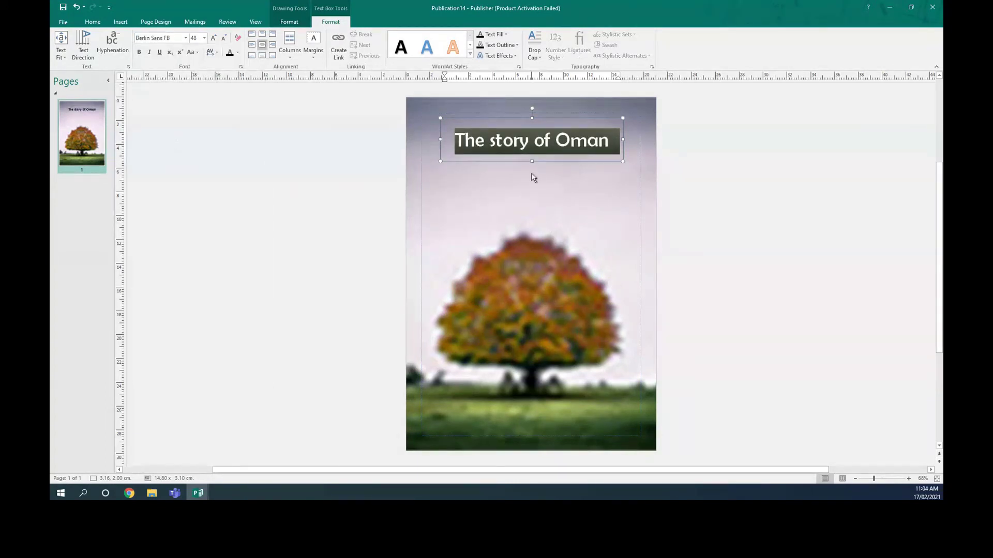
click(533, 179)
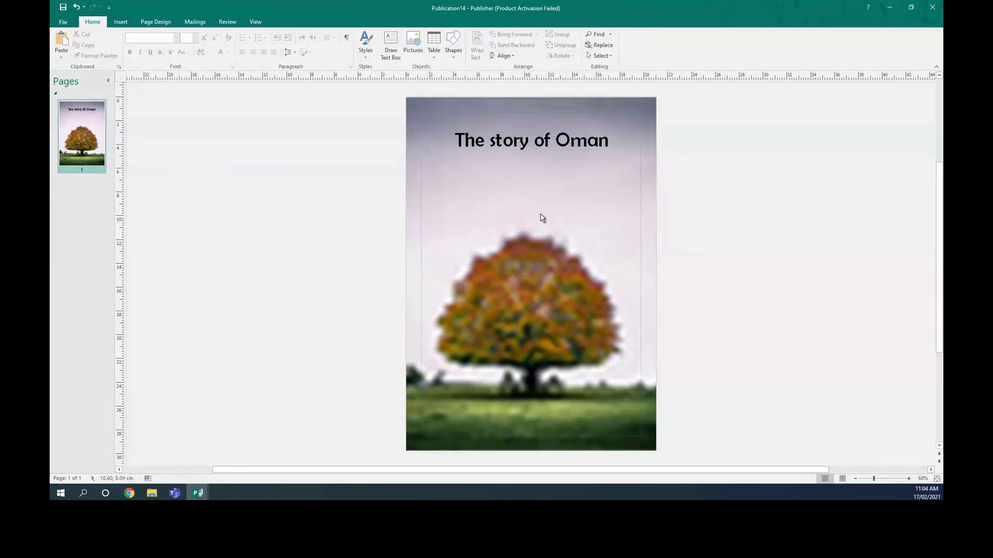
click(525, 157)
drag(522, 120, 518, 153)
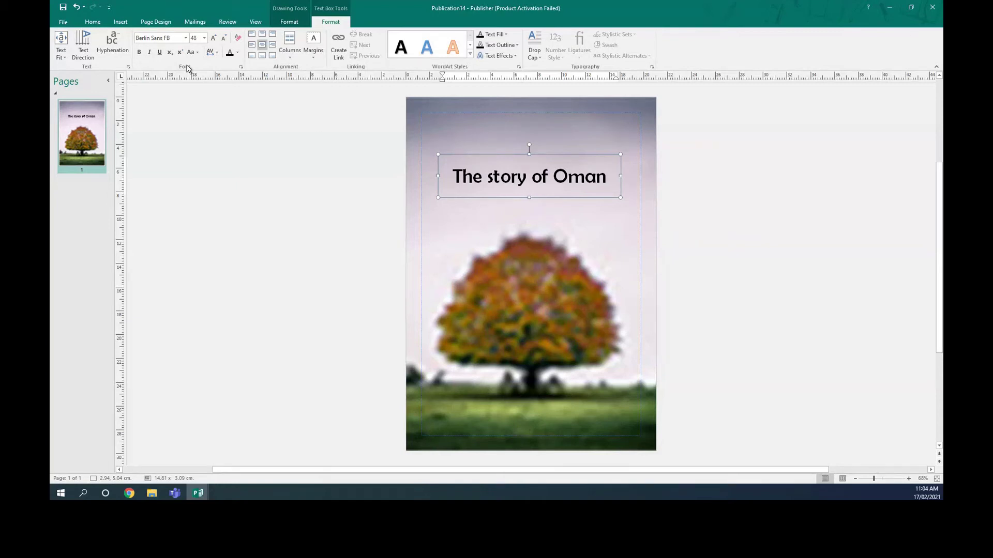
Step: Add a centred text box near the cover bottom reading 'Written by' and the author's name
click(120, 22)
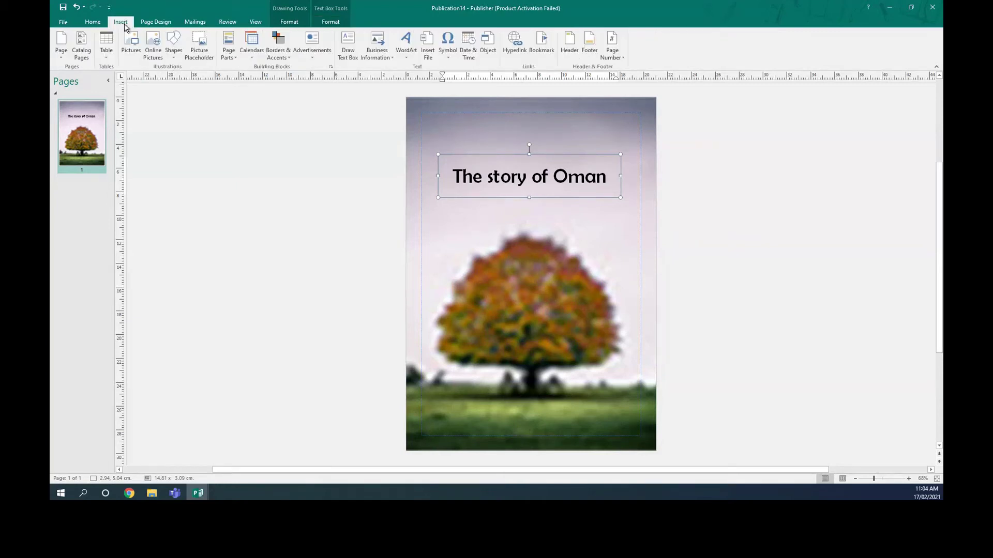
click(347, 42)
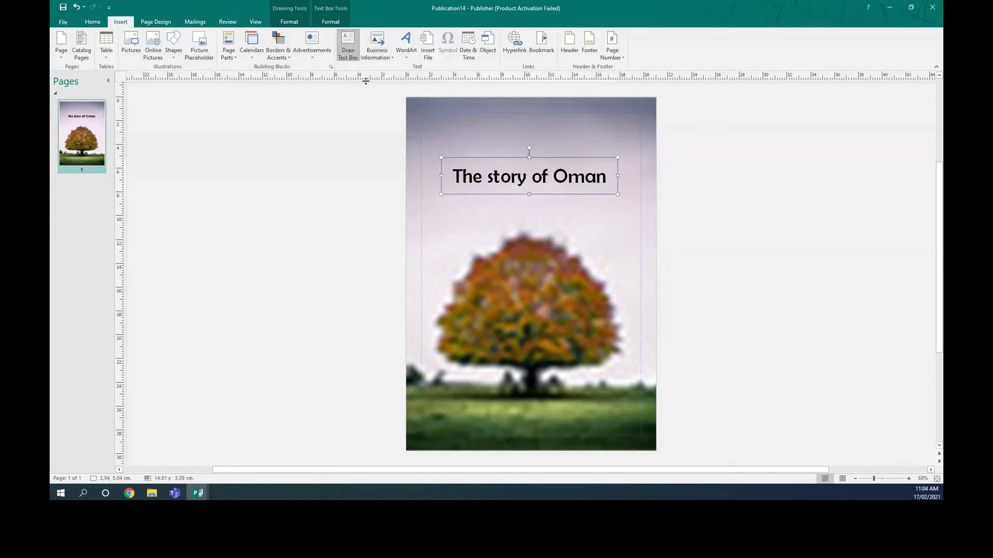
mouse_move(483, 403)
mouse_down()
mouse_move(525, 429)
mouse_move(611, 434)
mouse_up()
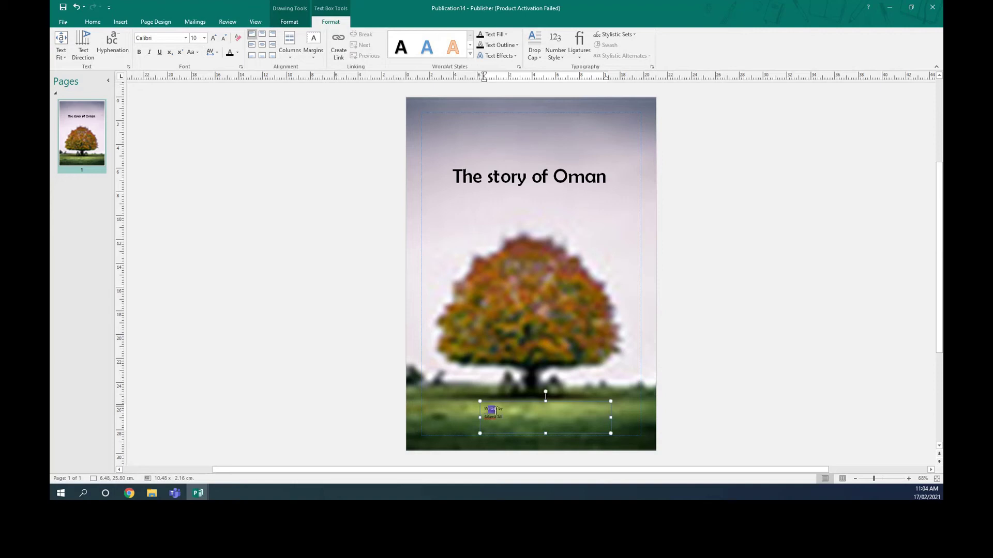
drag(492, 411, 505, 420)
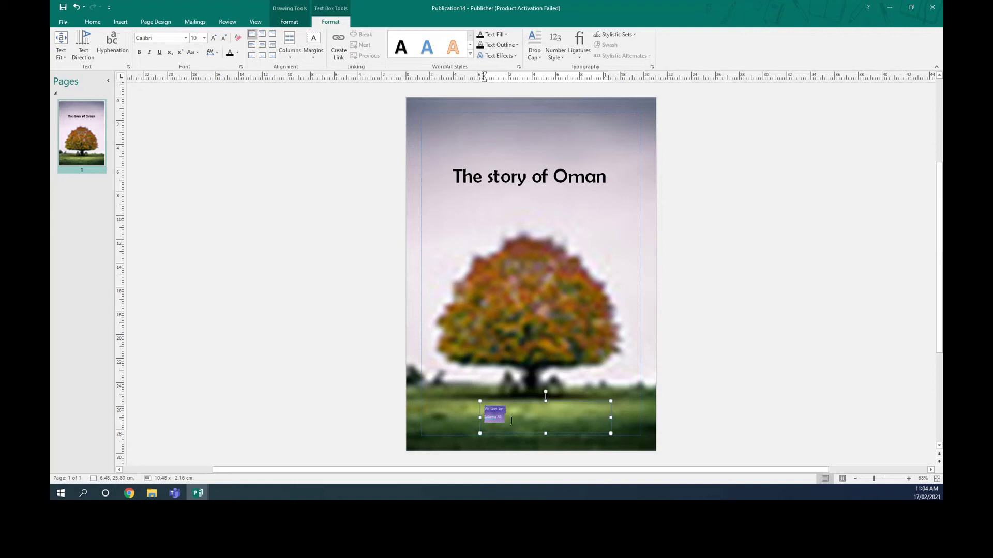
click(262, 45)
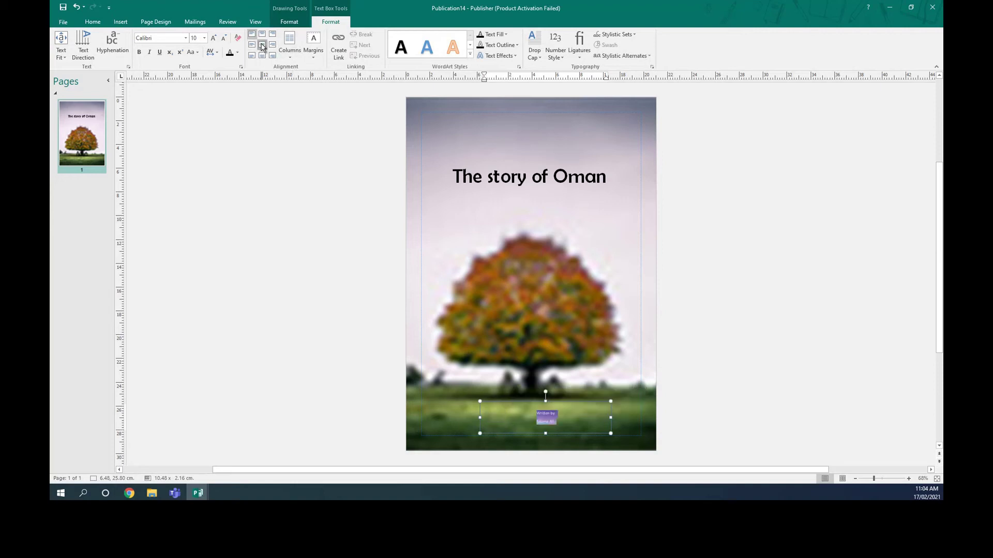
click(615, 355)
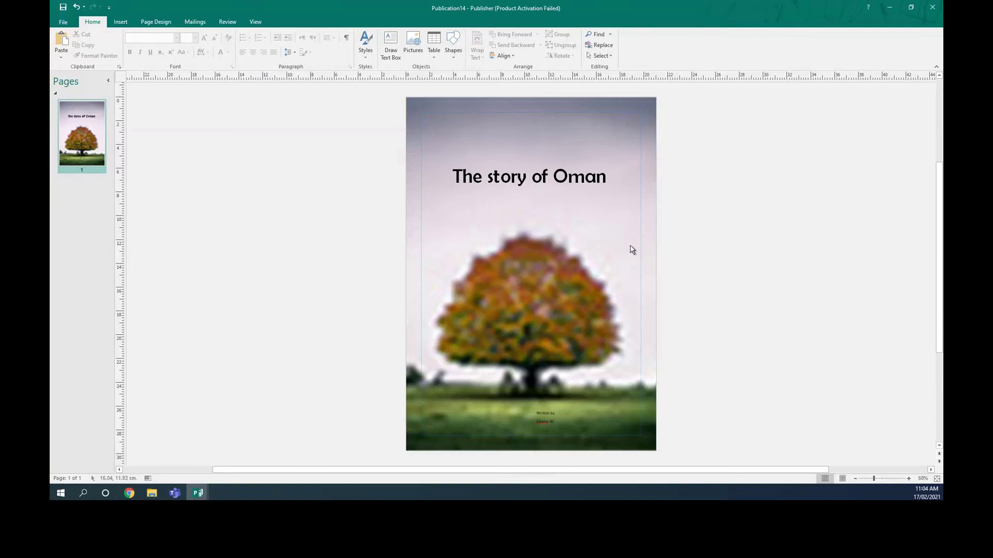
click(119, 22)
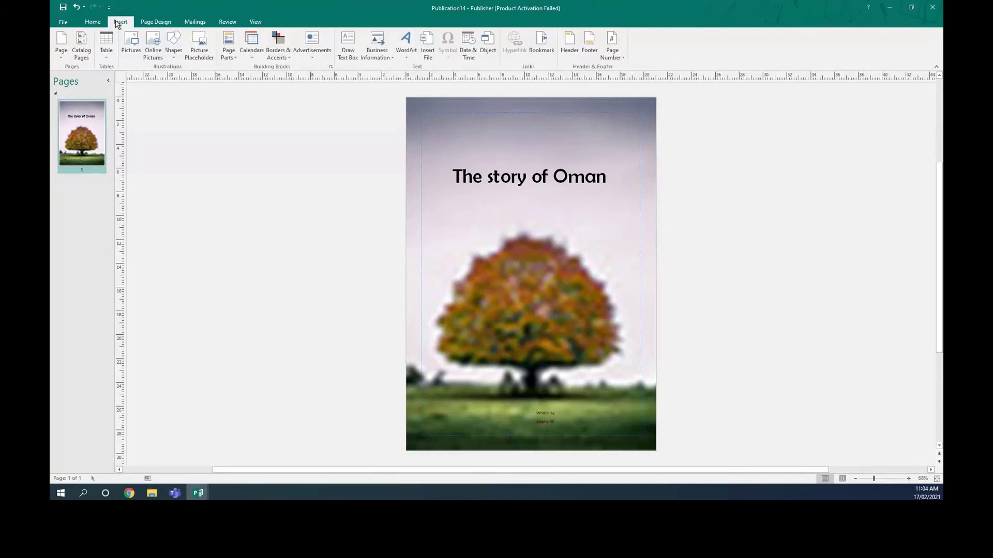
Step: Draw a lightning bolt right of the title and paste a copy on its left
click(174, 52)
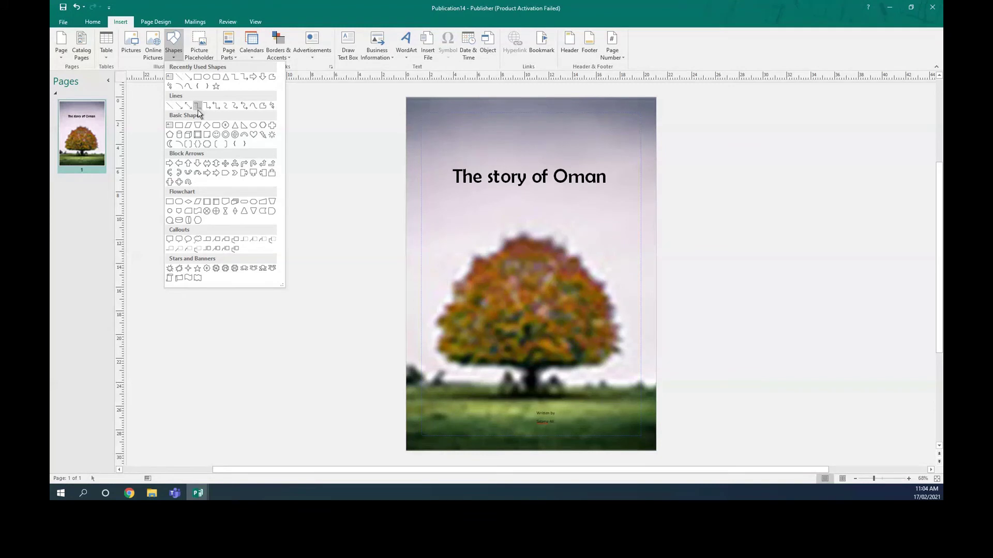
click(263, 136)
mouse_move(635, 156)
mouse_down()
mouse_move(601, 206)
mouse_move(604, 217)
mouse_move(620, 170)
mouse_up()
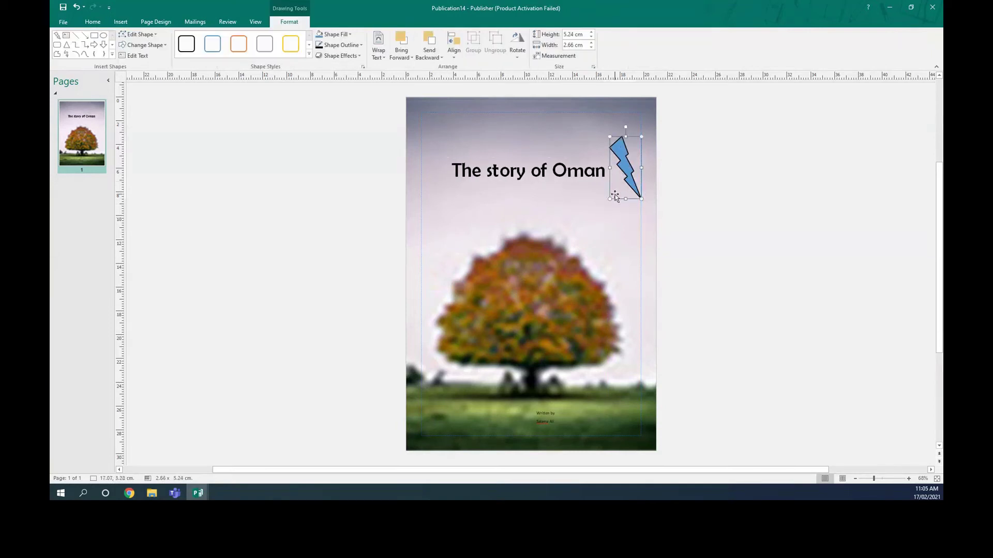
right_click(629, 171)
key(Escape)
right_click(489, 214)
click(510, 242)
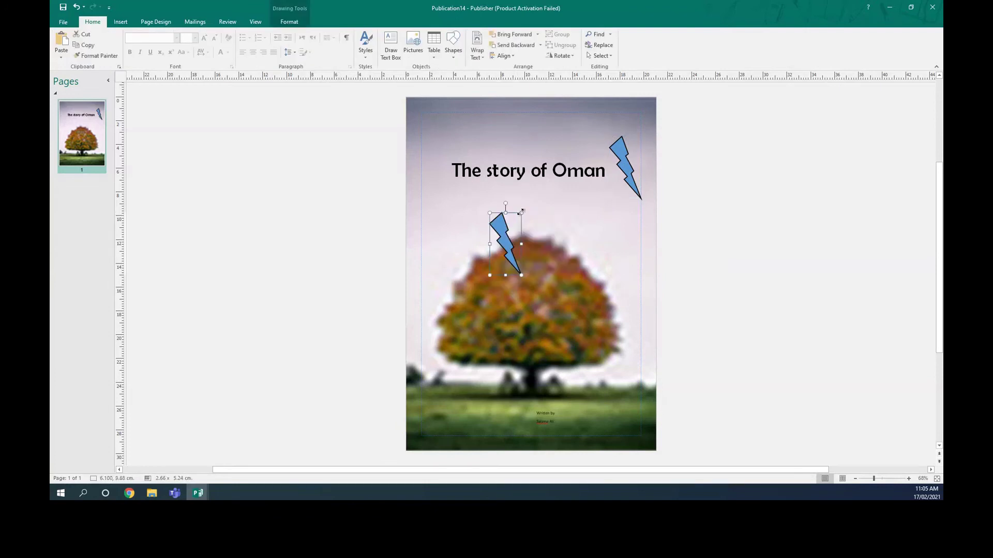
drag(504, 230, 437, 162)
click(527, 206)
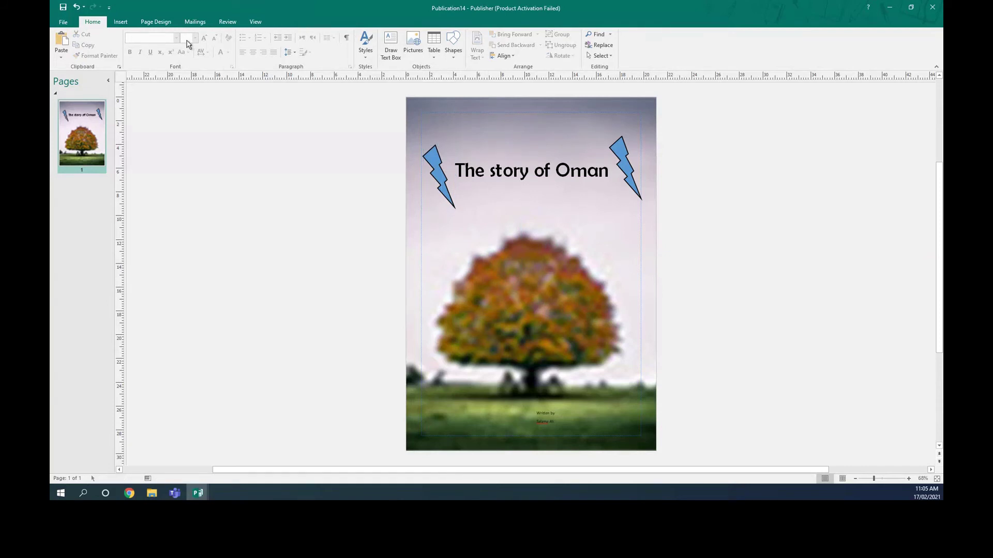
click(122, 22)
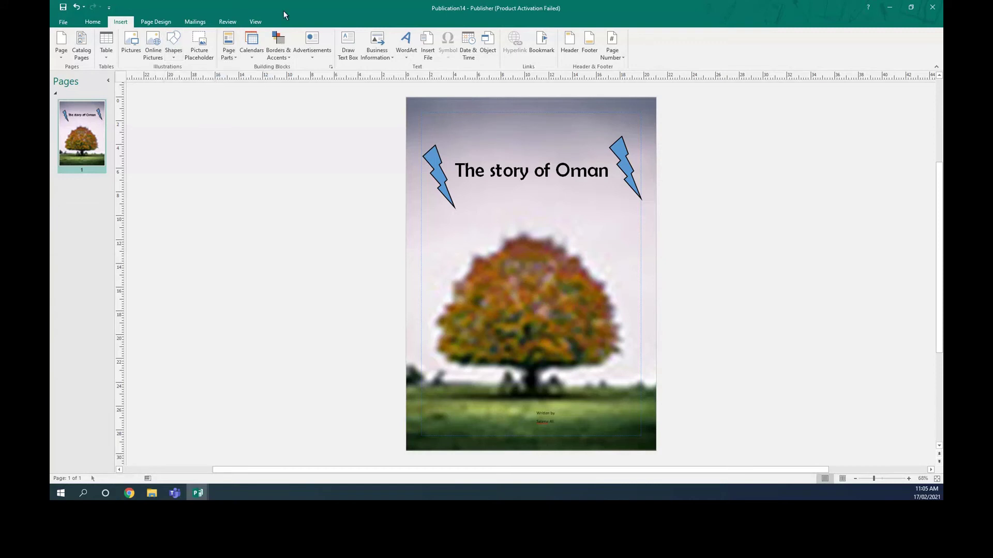
Step: Add a plain-style WordArt reading 'Oman' and place it over the tree
click(406, 49)
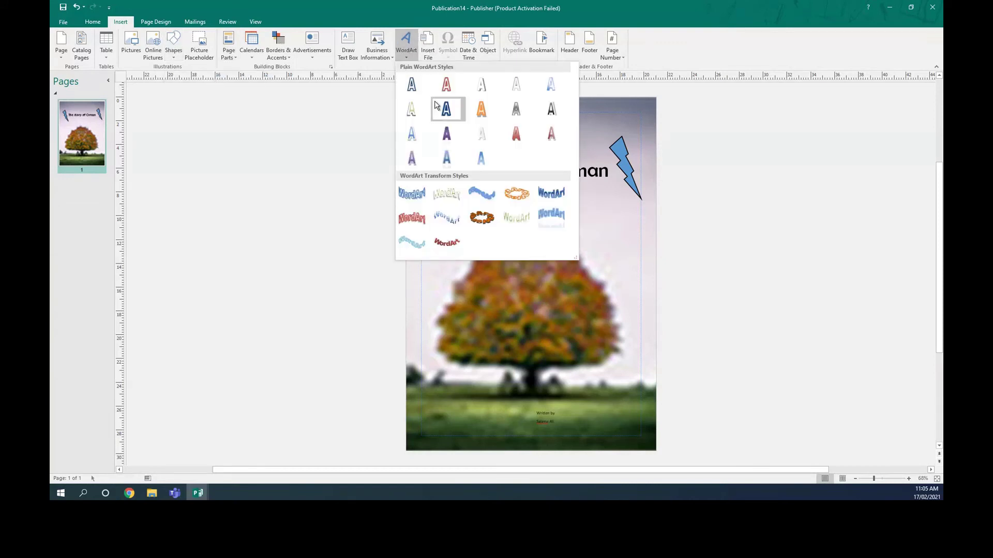
click(447, 106)
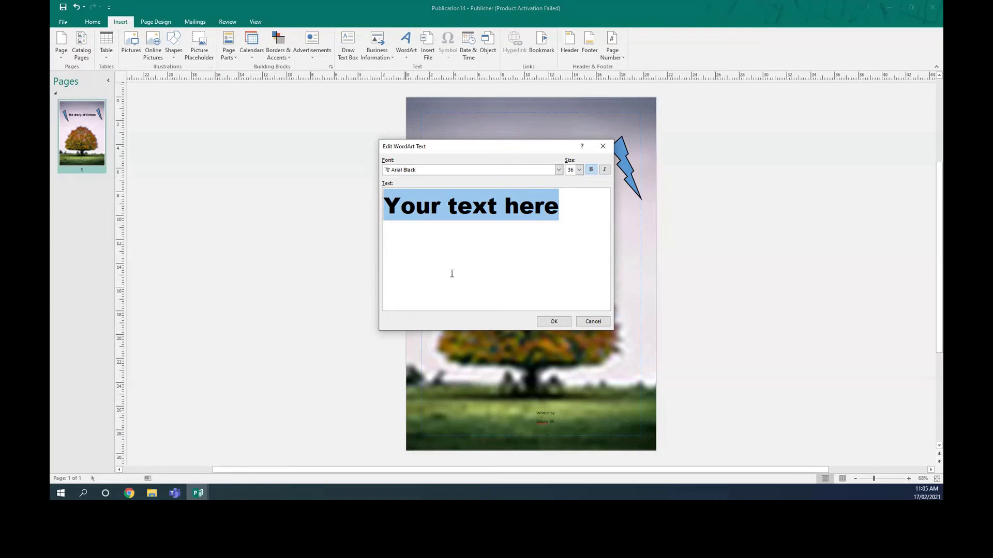
text(Omn)
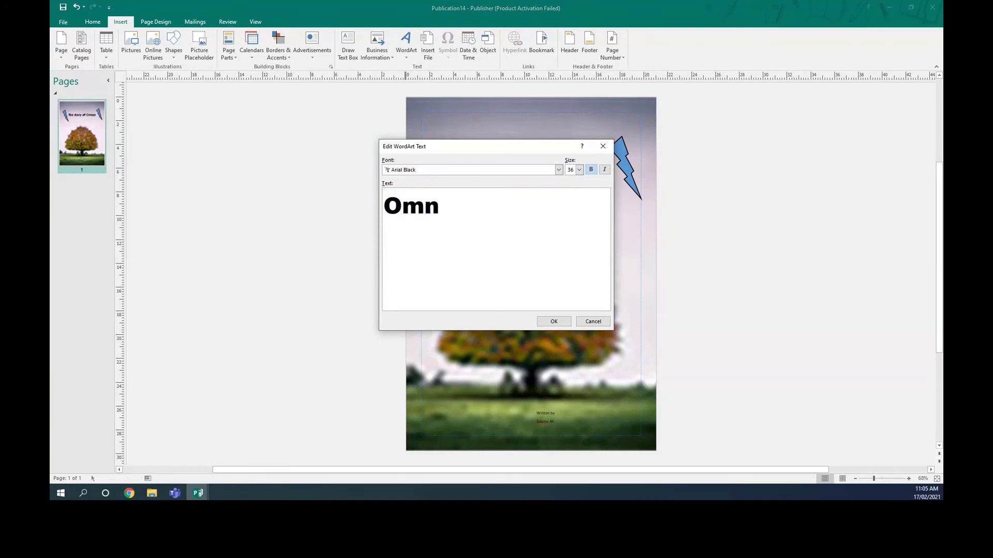
key(BackSpace)
text(an)
click(563, 326)
drag(528, 259, 530, 287)
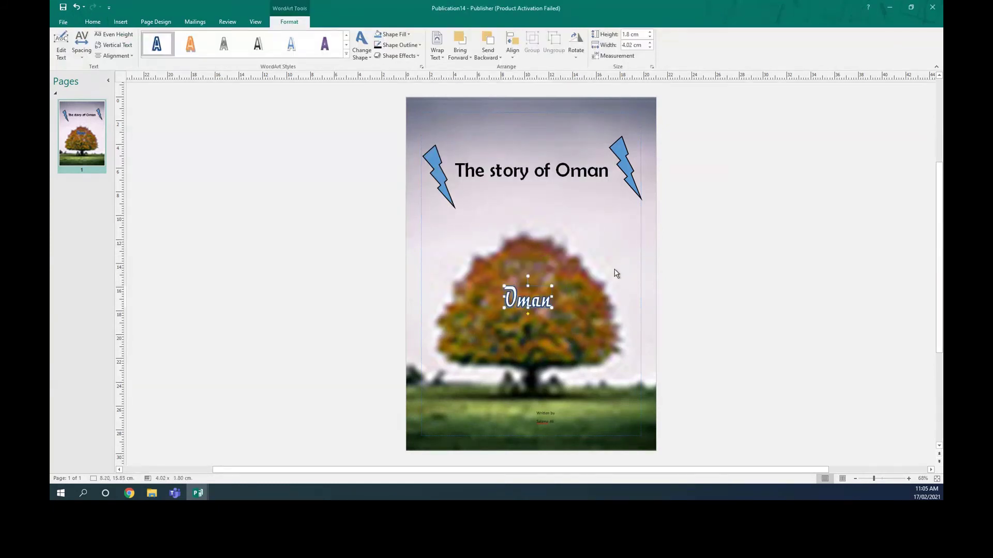
click(619, 270)
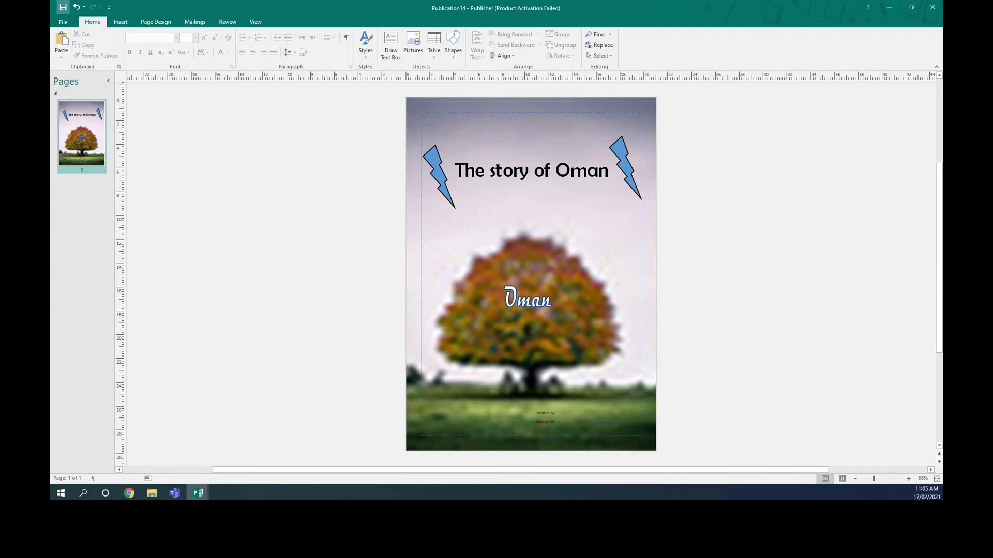
Step: Export the cover as a PDF with Create PDF/XPS and Publish
click(63, 22)
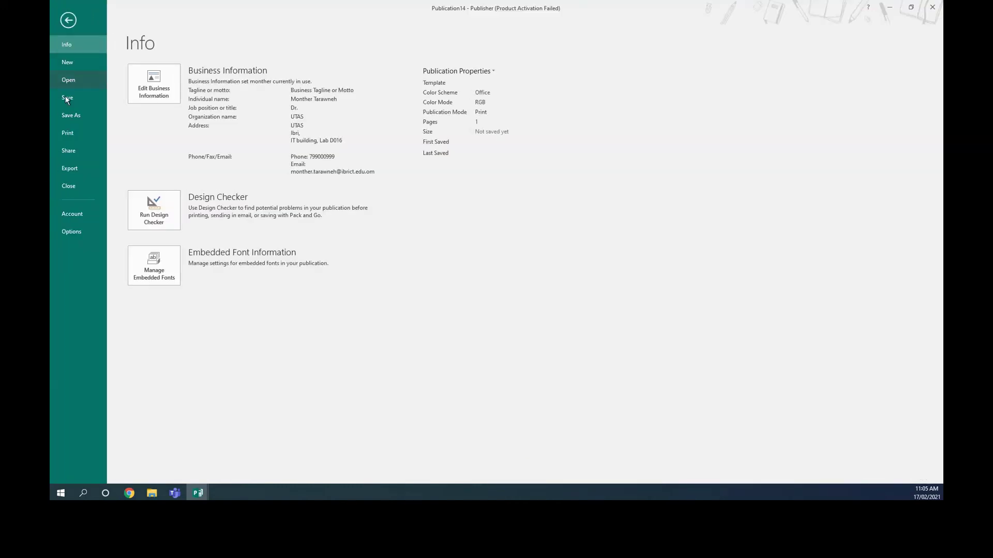
click(68, 116)
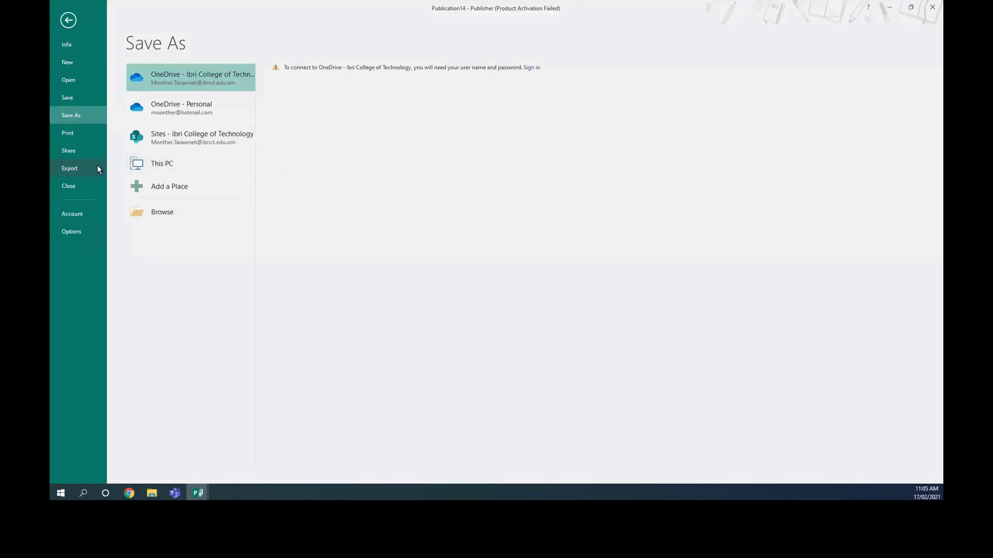
click(76, 169)
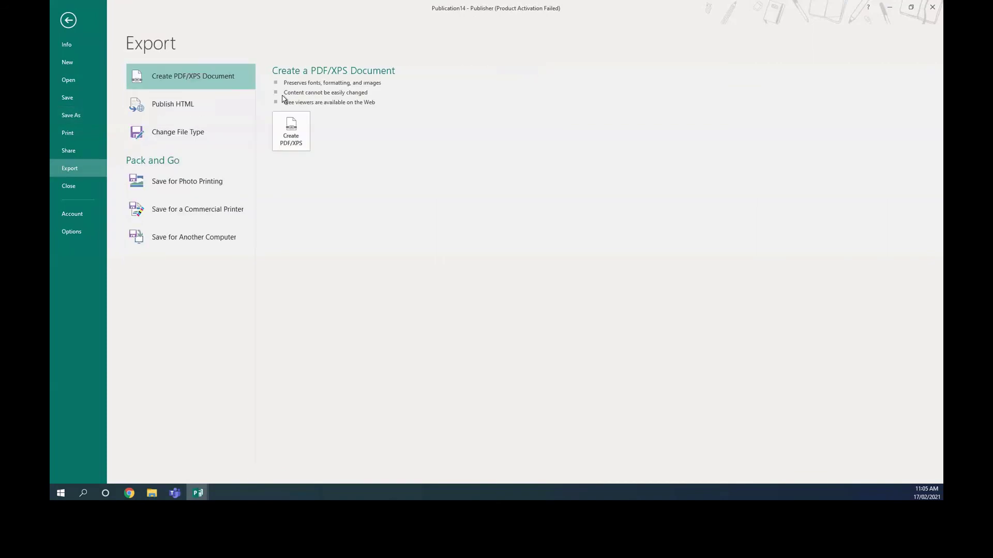
click(300, 141)
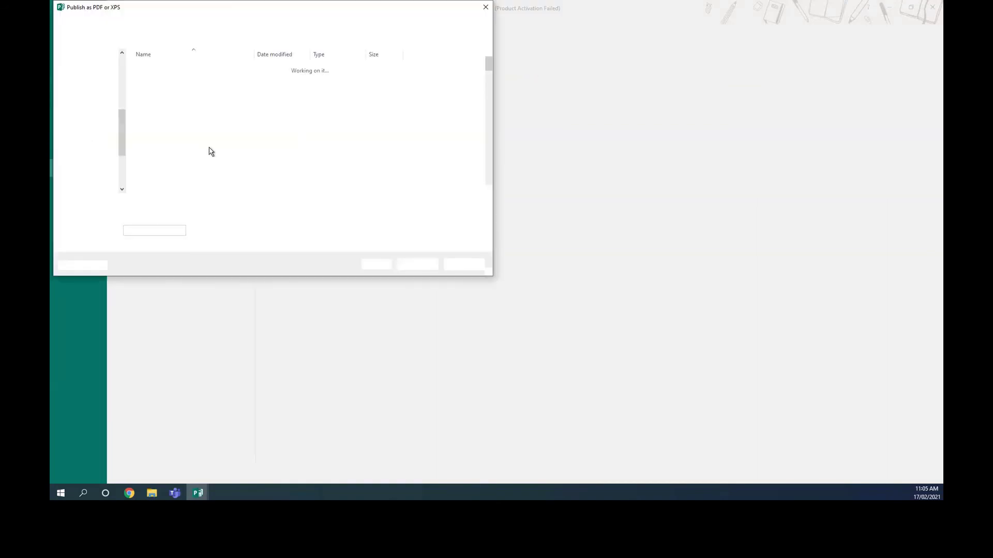
click(416, 264)
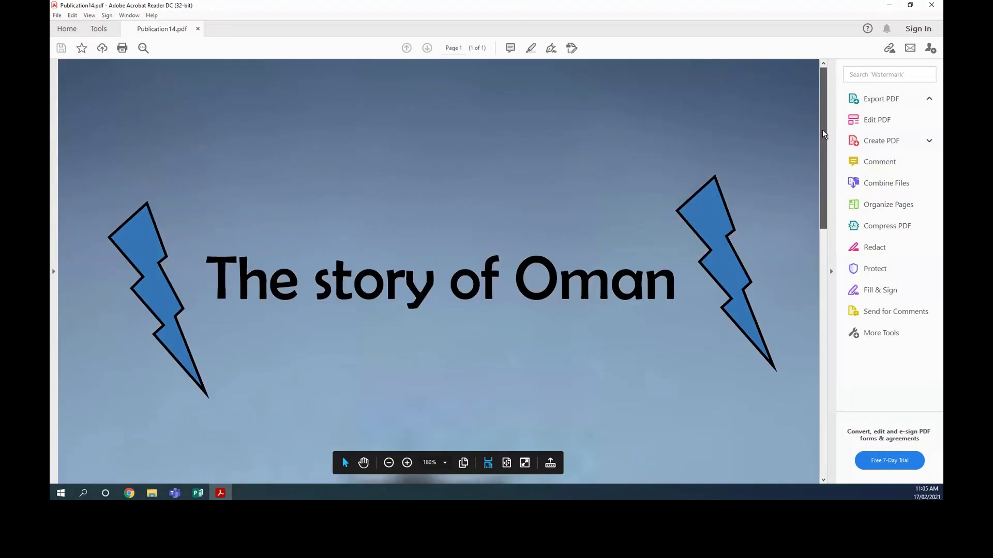
Step: Scroll through Publication14.pdf down to the author line and close Acrobat Reader
drag(823, 130, 878, 464)
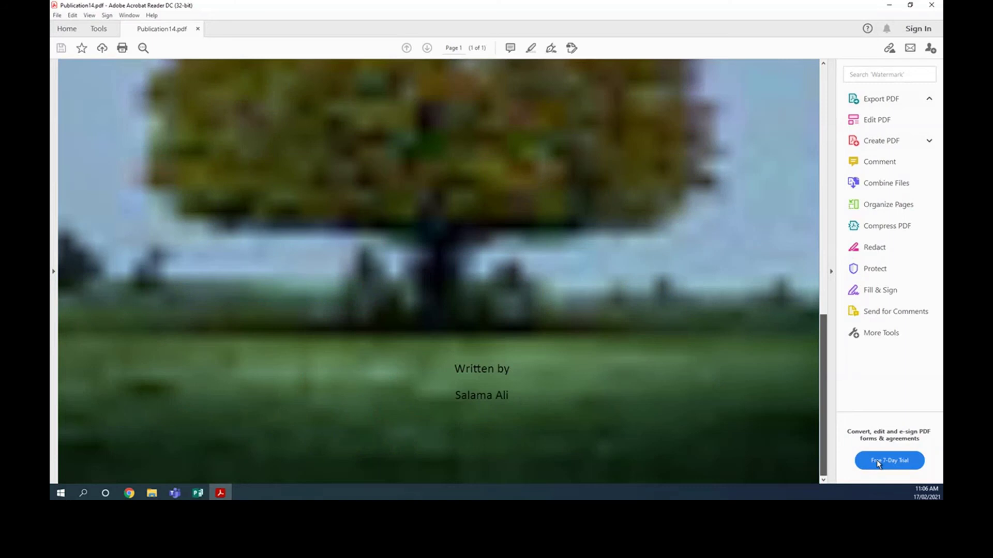
key(alt+F4)
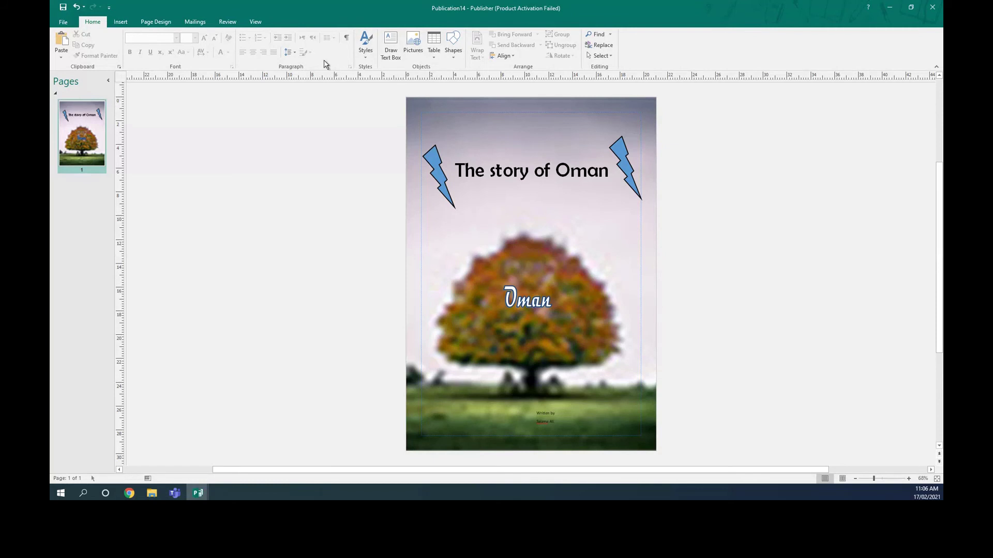
Step: Insert the sunflower sidebar page part, park it left of the cover, and add the TITLE TEXT heading banner
click(151, 23)
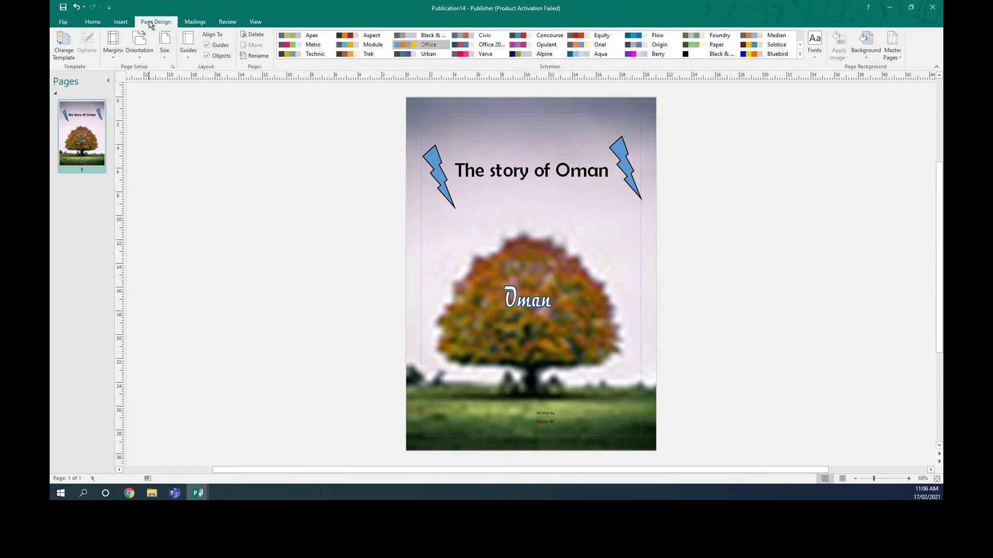
click(93, 22)
click(121, 22)
click(230, 55)
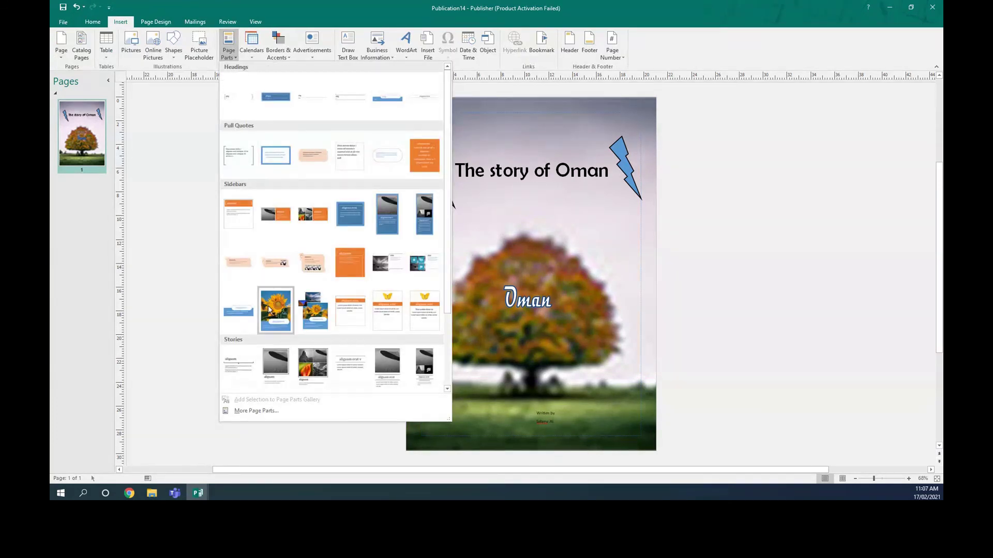
key(Escape)
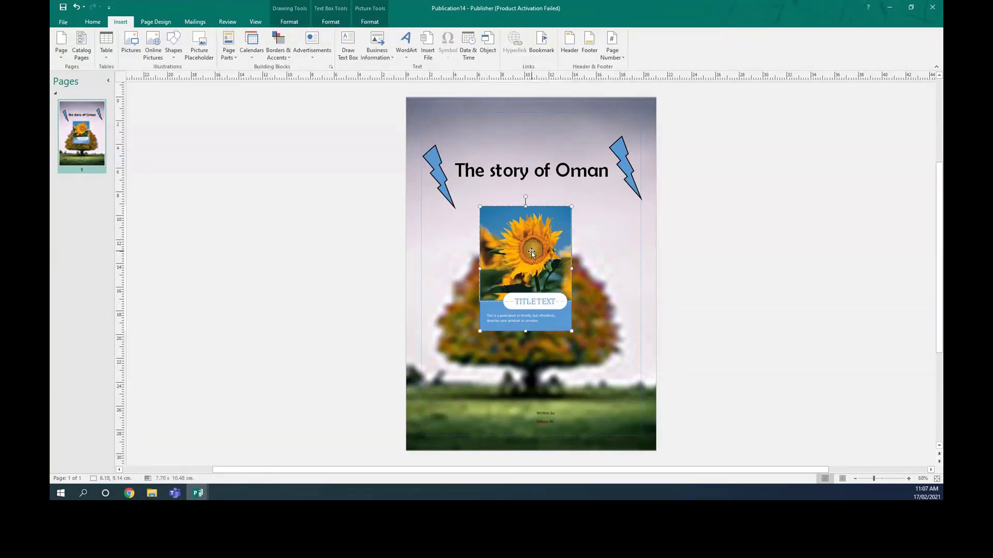
drag(527, 254, 306, 229)
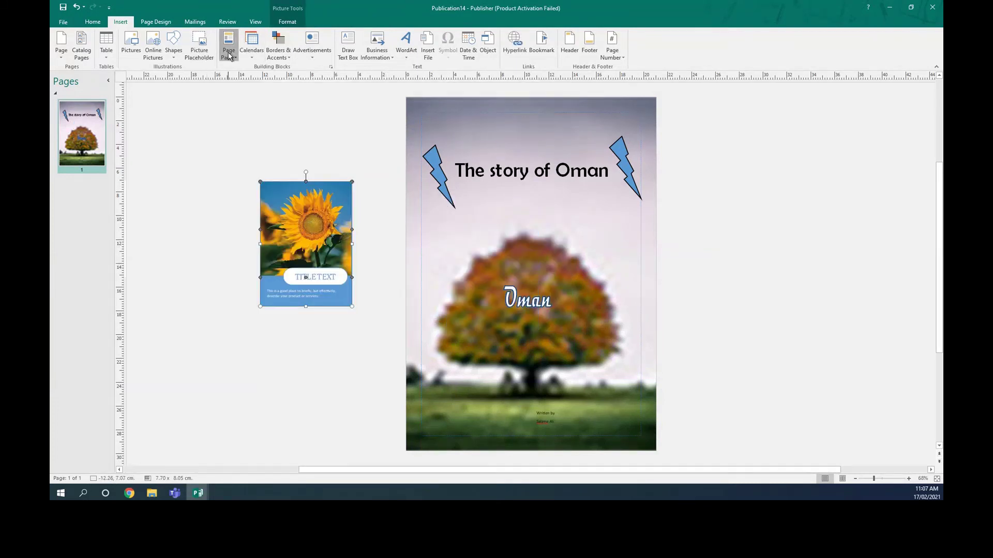
click(229, 49)
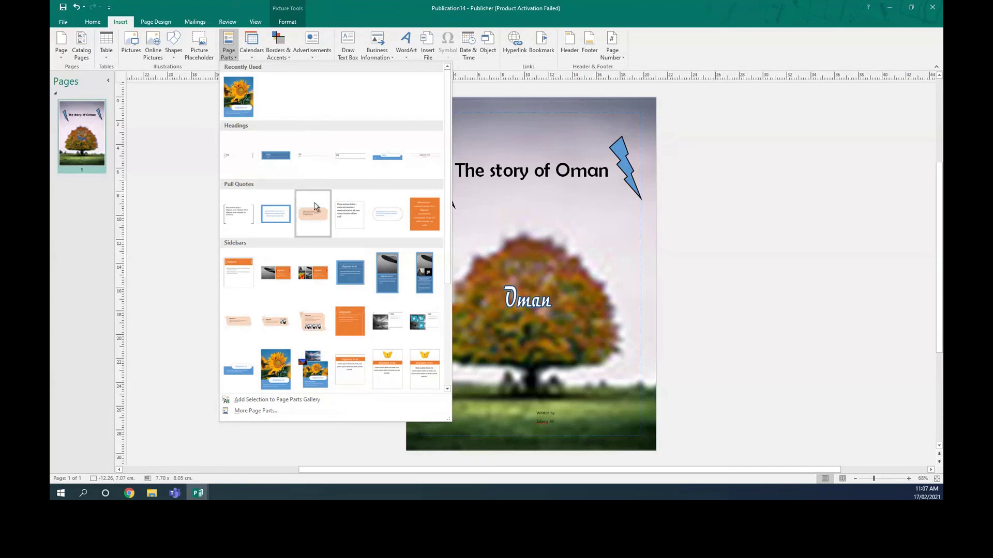
click(391, 162)
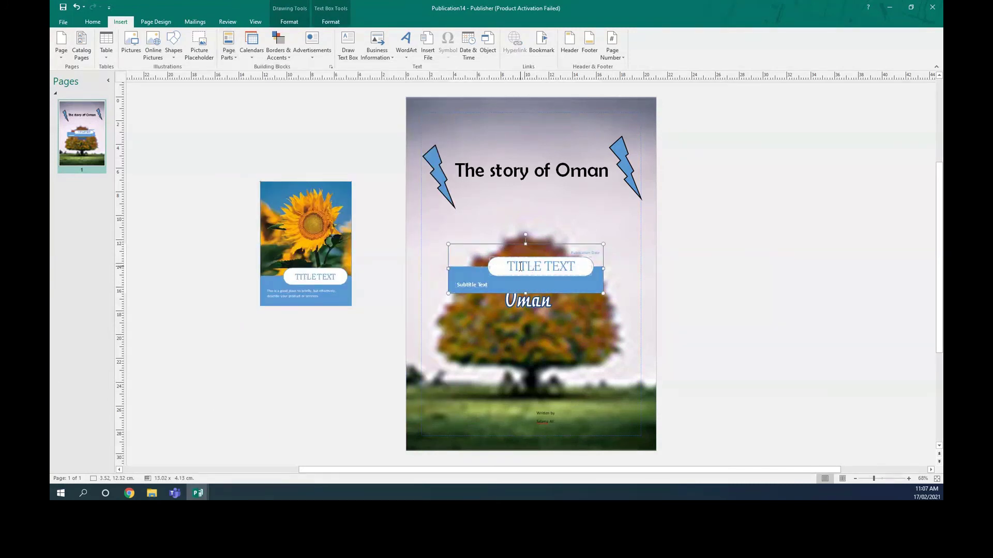
Step: Try positioning the heading banner below the title, then undo the banner with Ctrl+Z
drag(504, 243, 507, 173)
double_click(474, 169)
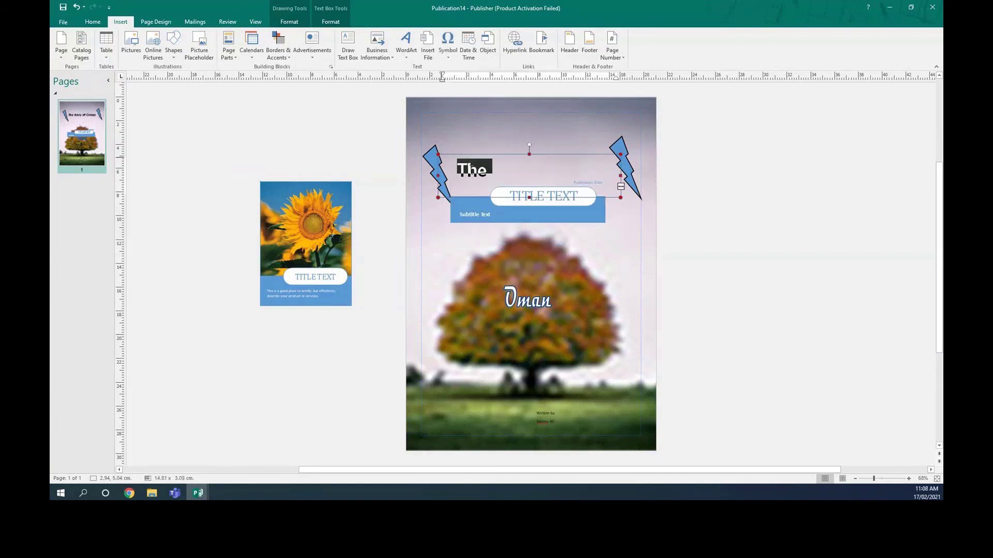
click(474, 213)
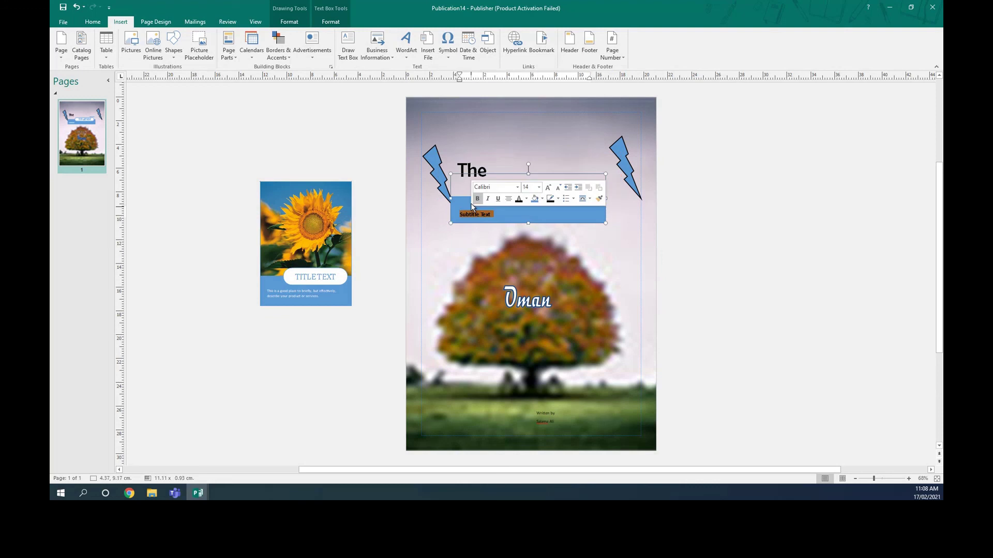
drag(459, 175, 486, 198)
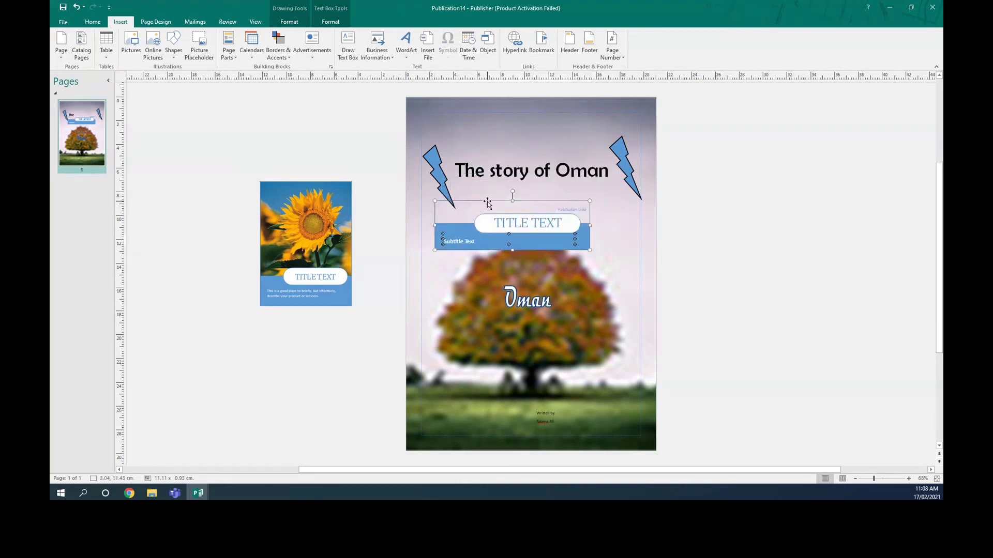
right_click(486, 200)
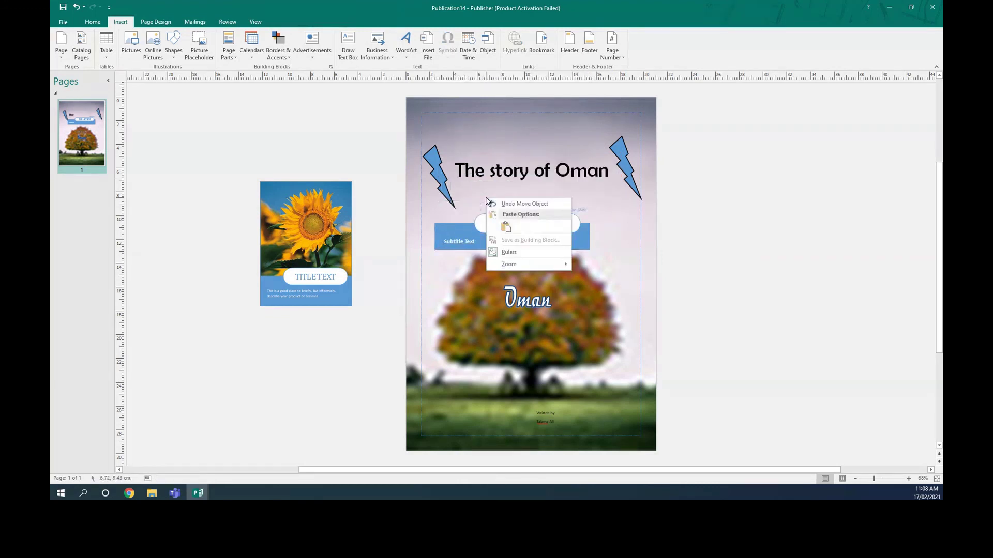
key(Escape)
key(ctrl+z)
key(ctrl+z)
key(ctrl+z)
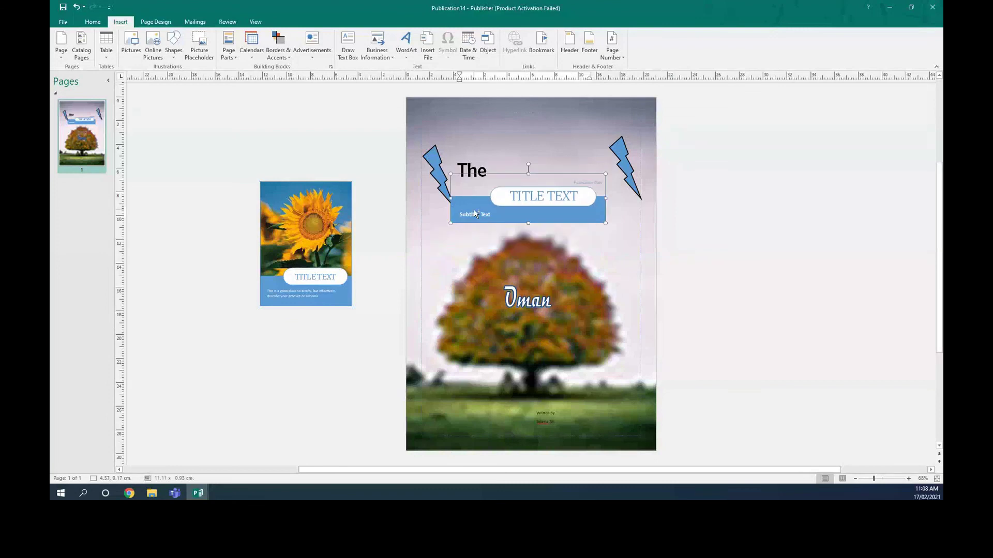
Step: Cut the title 'The story of Oman' from the cover
drag(457, 172, 584, 176)
right_click(581, 176)
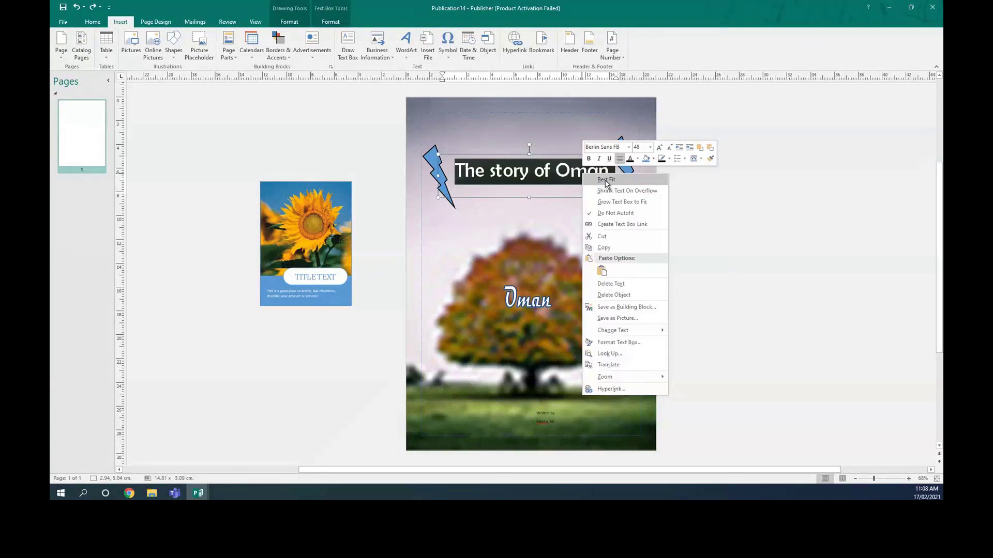
click(610, 241)
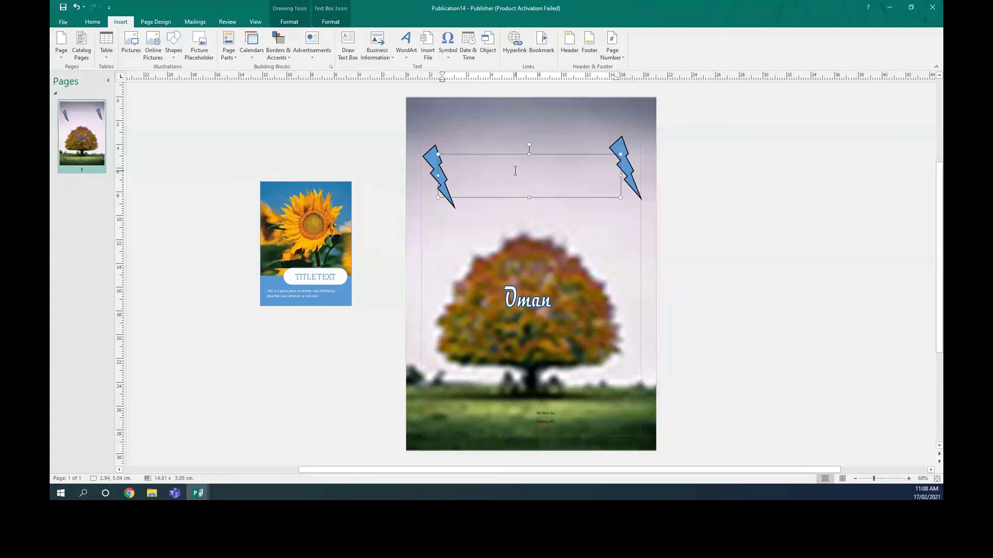
key(Escape)
key(Escape)
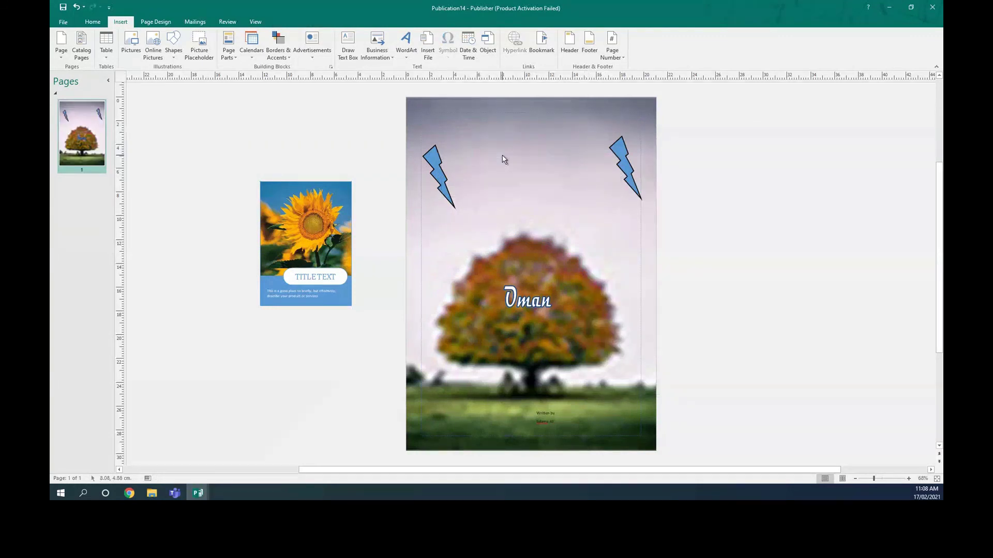
Step: Insert the TITLE TEXT heading banner between the lightning bolts and paste the cut title into it
click(228, 46)
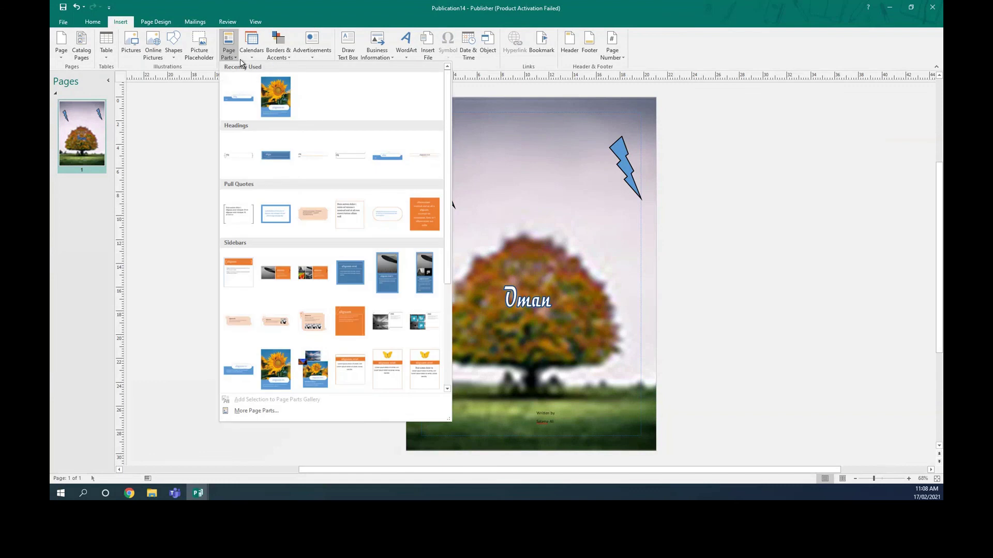
click(376, 159)
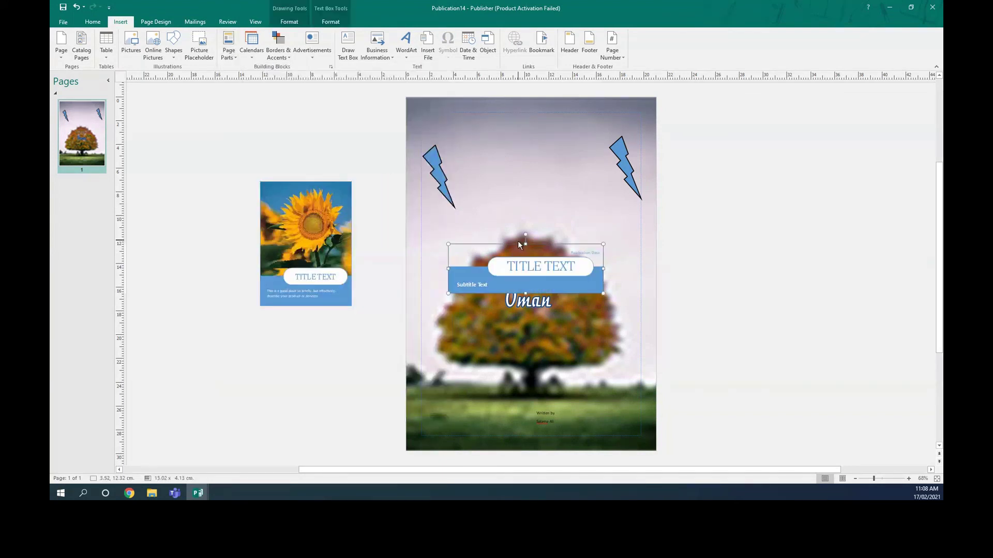
drag(519, 244, 523, 145)
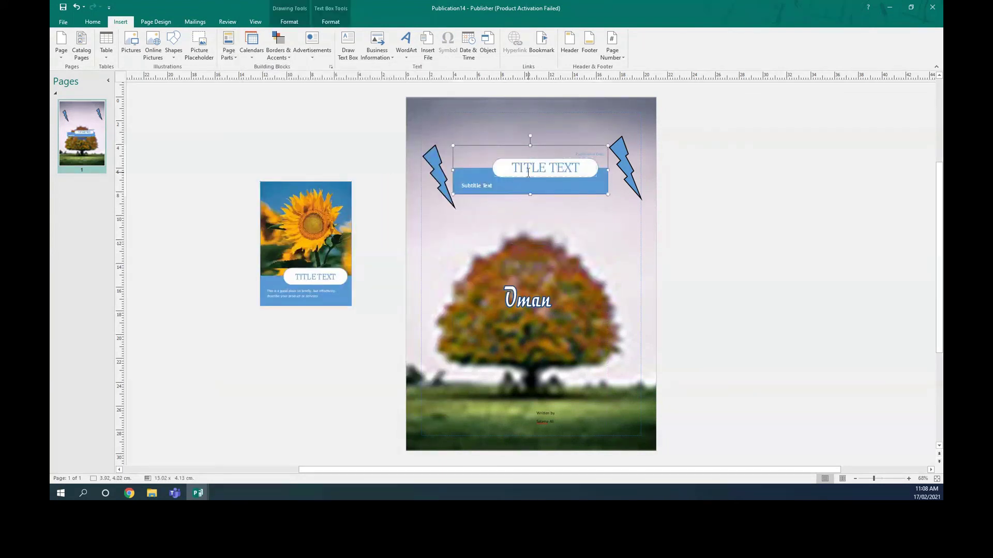
triple_click(526, 170)
key(ctrl+v)
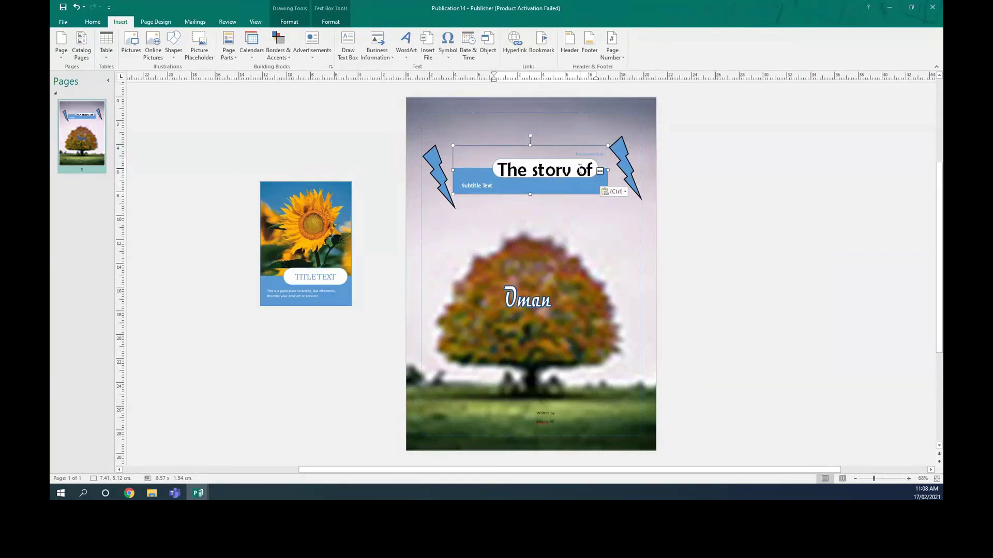
Step: Delete 'of' from the banner title and change the subtitle to 'Oman'
drag(580, 169, 595, 170)
key(BackSpace)
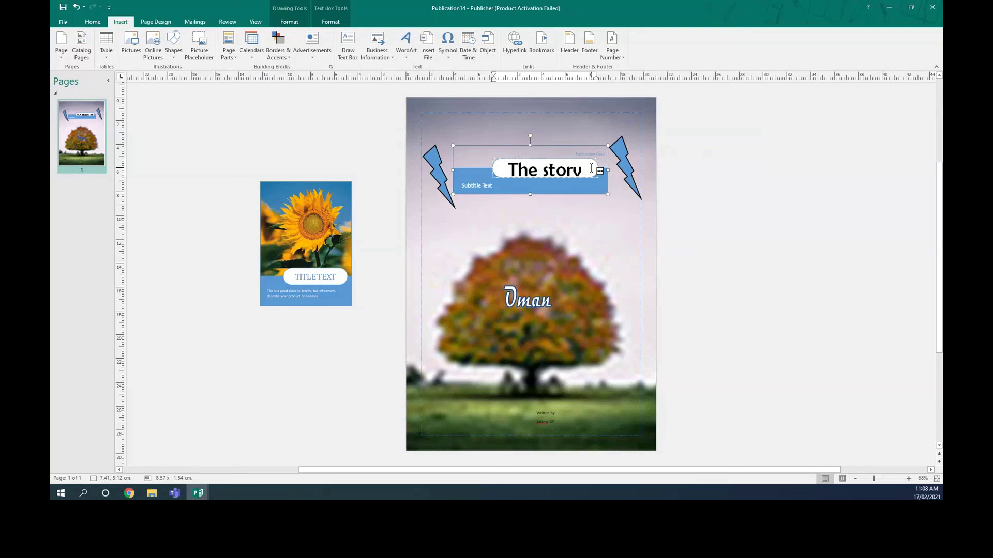
click(483, 186)
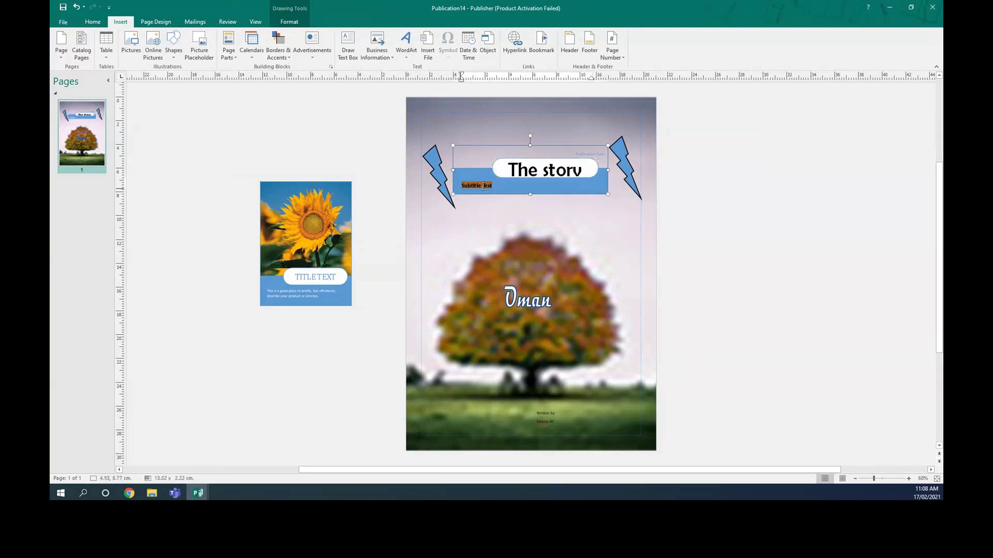
text(d)
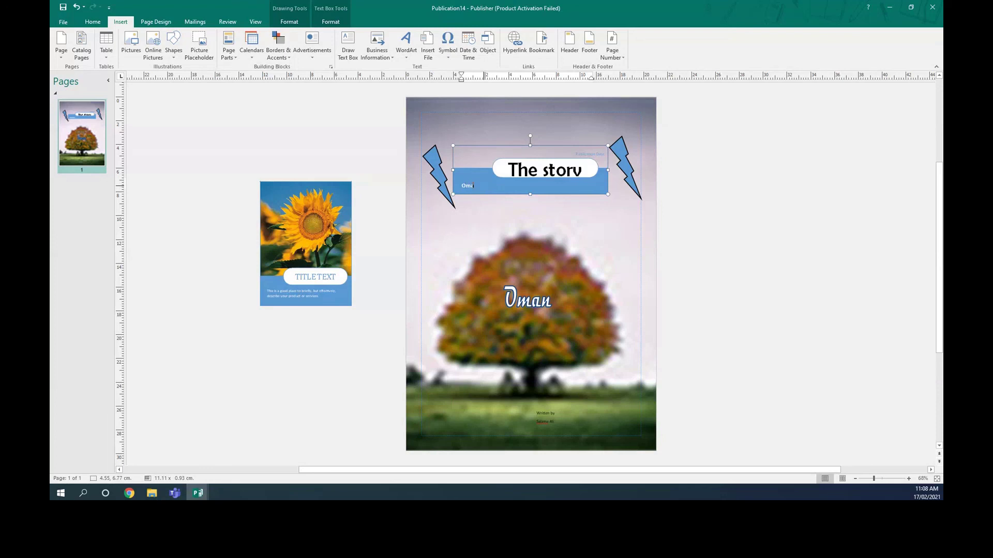
click(557, 206)
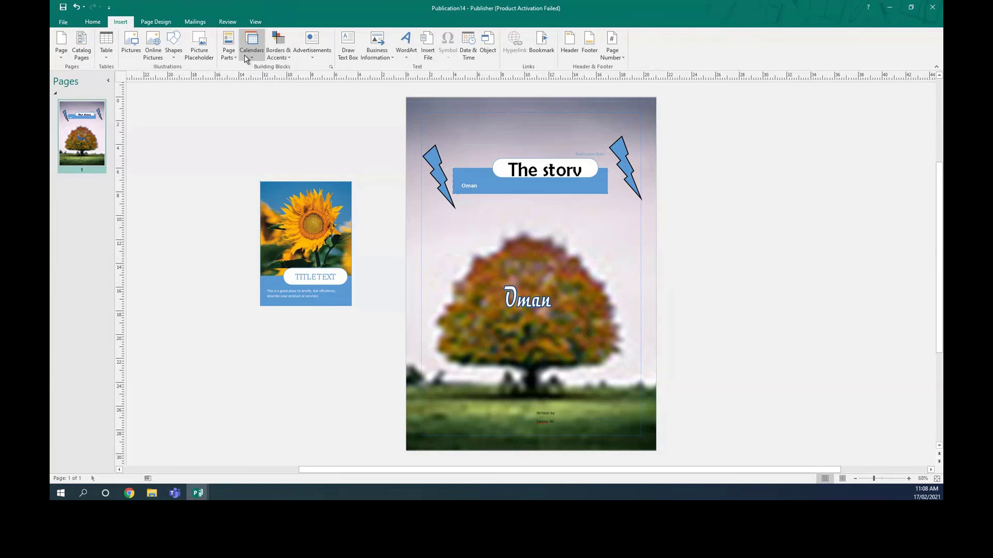
click(229, 49)
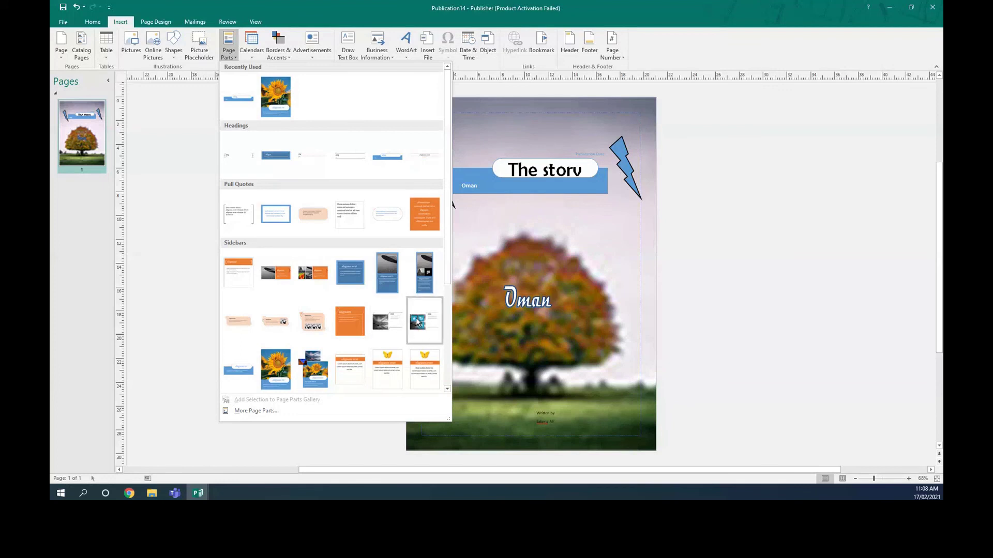
Step: Add the butterfly sidebar at the lower left of the cover and move the sunflower card higher
click(425, 370)
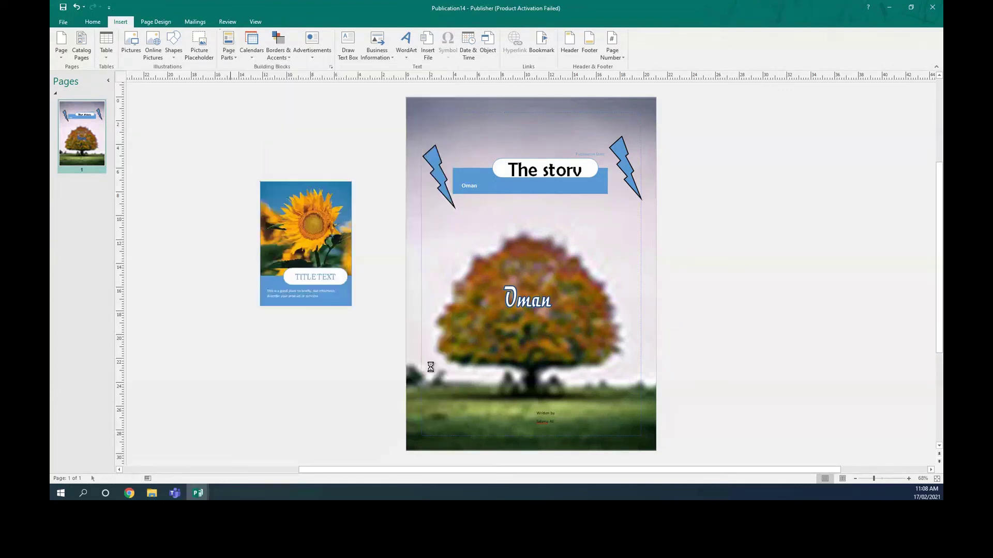
drag(530, 262, 267, 365)
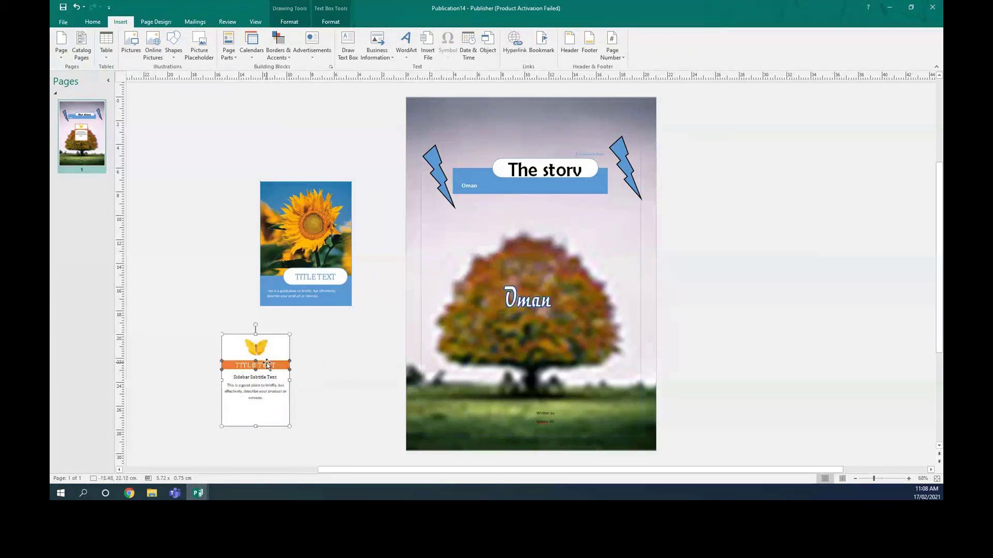
drag(308, 204, 217, 163)
Step: Insert the grey dune and orange sidebar and place it right of the cover
click(228, 46)
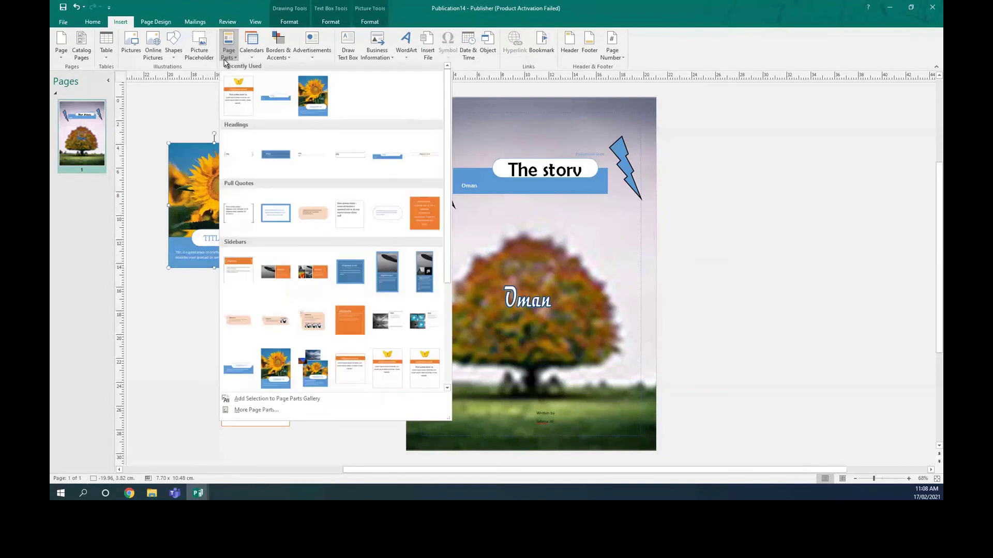
click(280, 271)
click(573, 271)
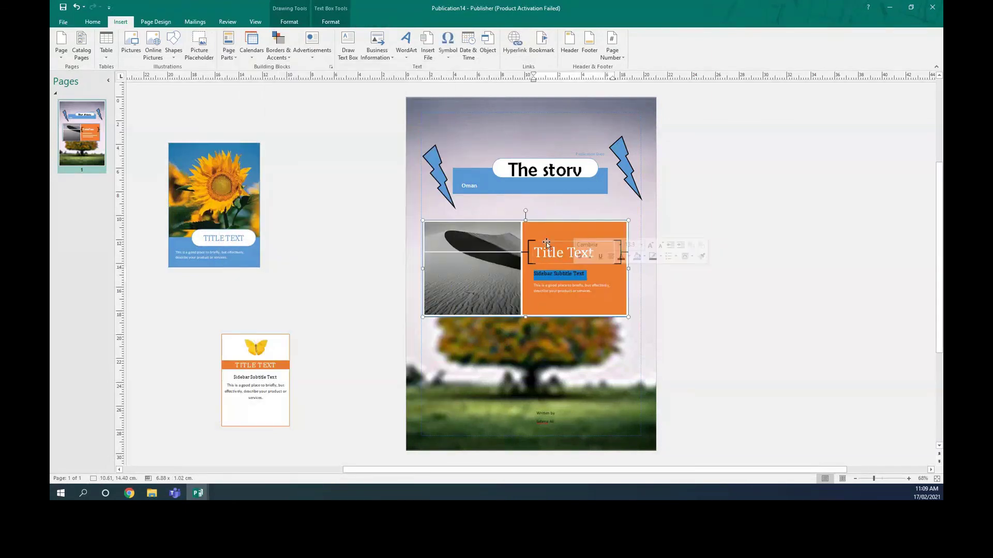
drag(530, 218, 812, 188)
click(821, 336)
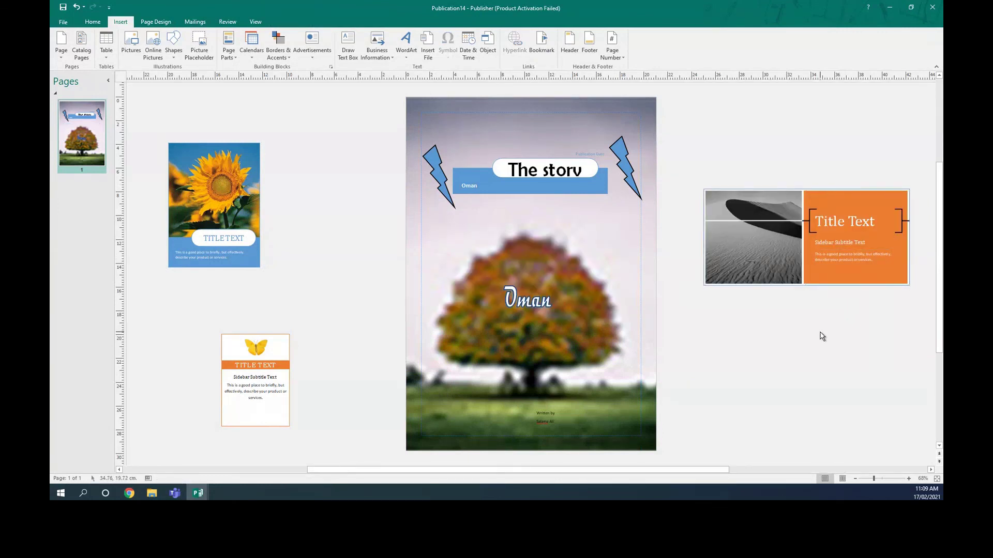
click(214, 206)
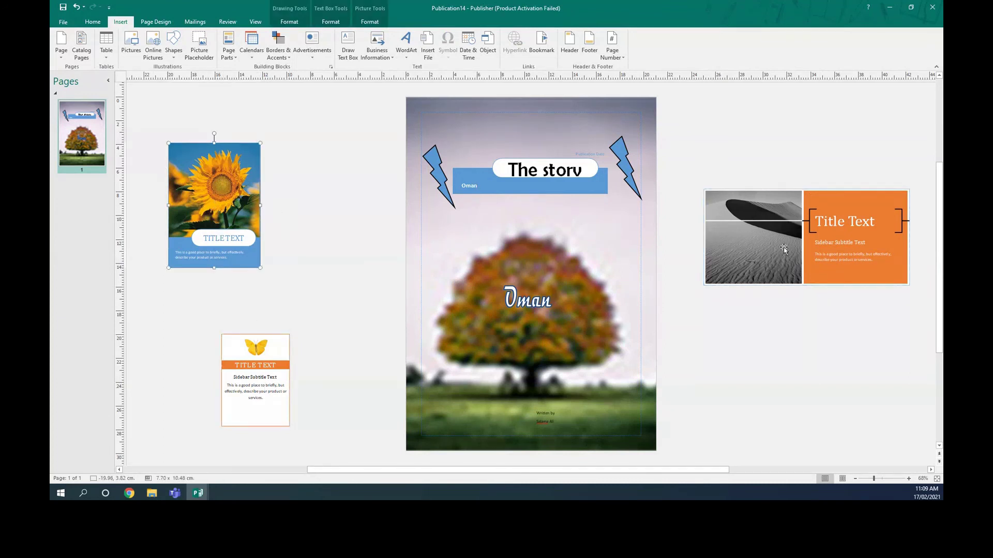